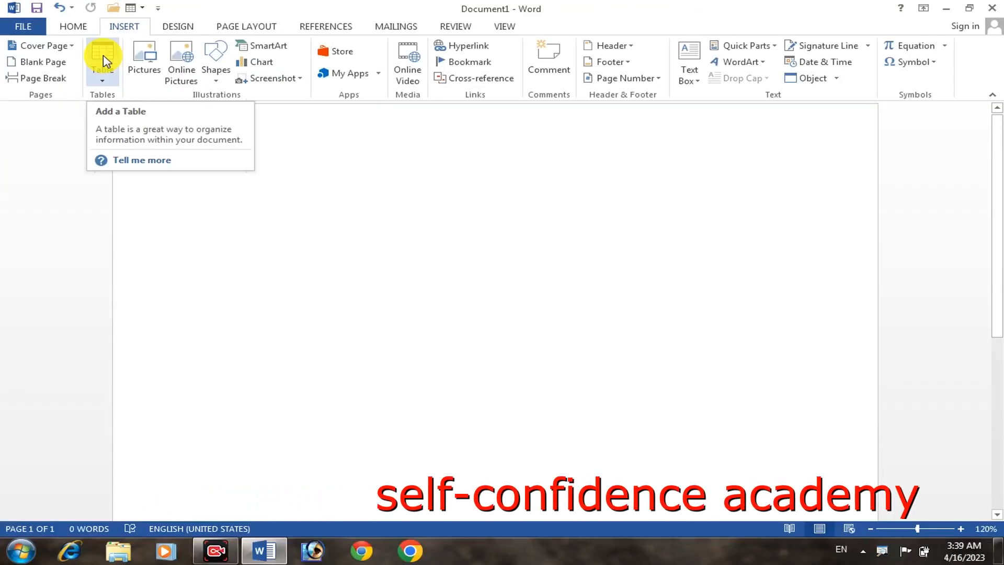
Insert a table of three columns and five rows and resize it to cells about 1.34" wide and 0.36" high
{"action": "left_click", "coordinate": [104, 58]}
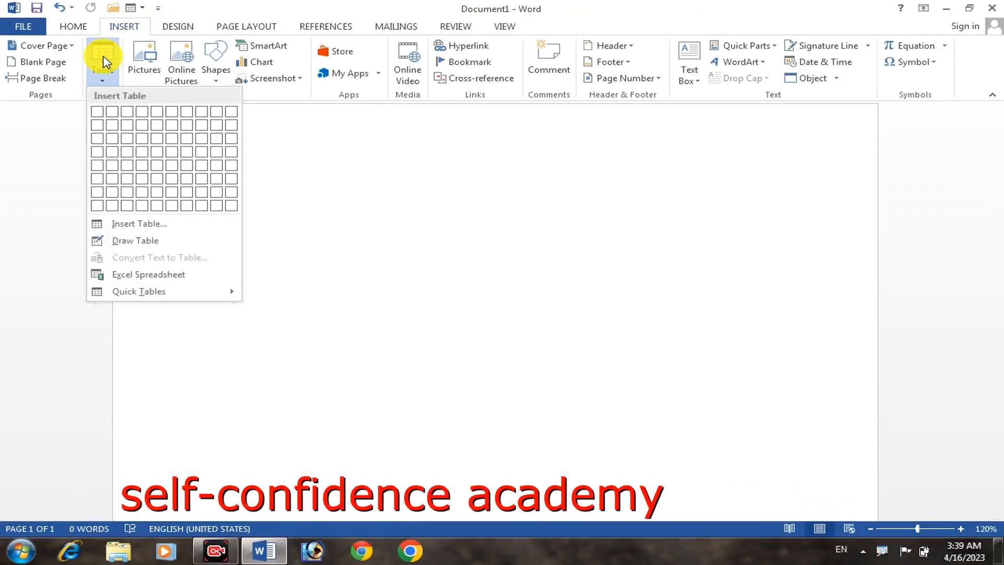
{"action": "left_click", "coordinate": [124, 168]}
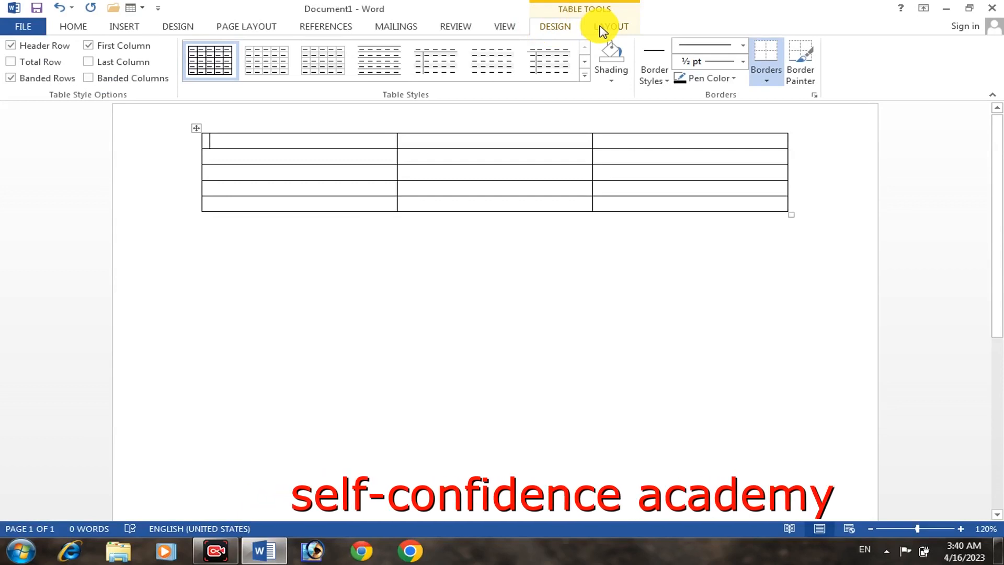
{"action": "left_click", "coordinate": [603, 30]}
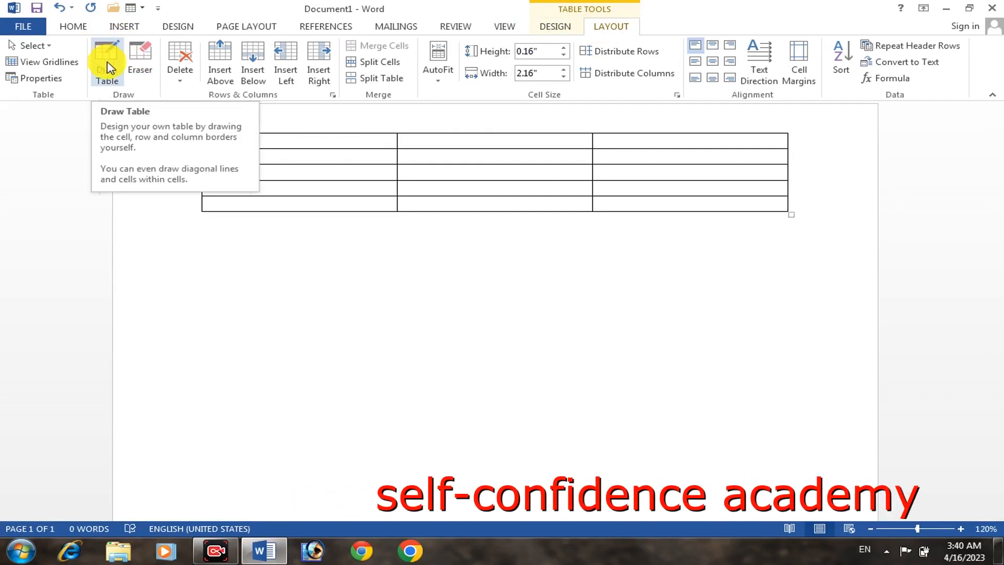
{"action": "left_click", "coordinate": [108, 67]}
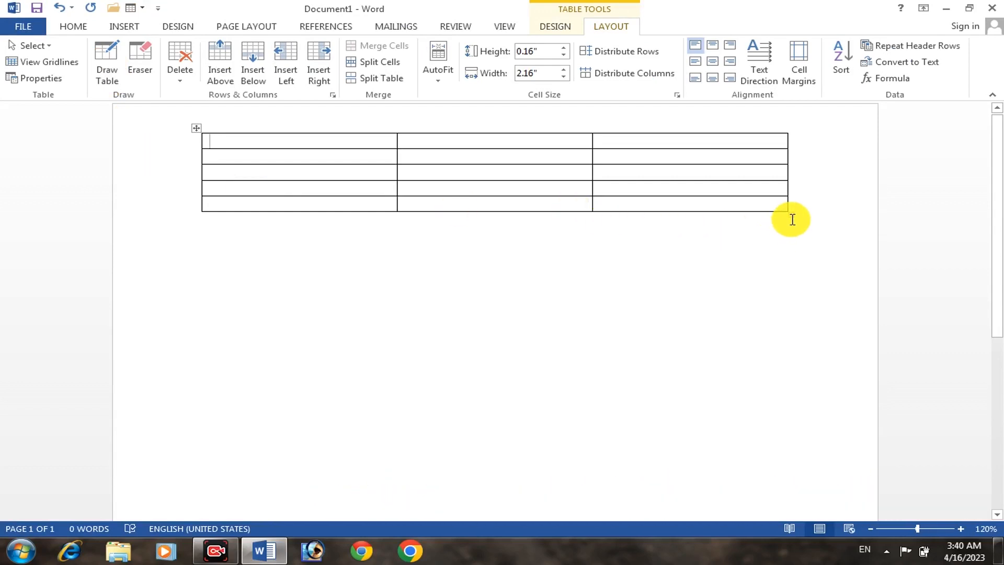
{"action": "left_click_drag", "start_coordinate": [790, 214], "coordinate": [565, 286]}
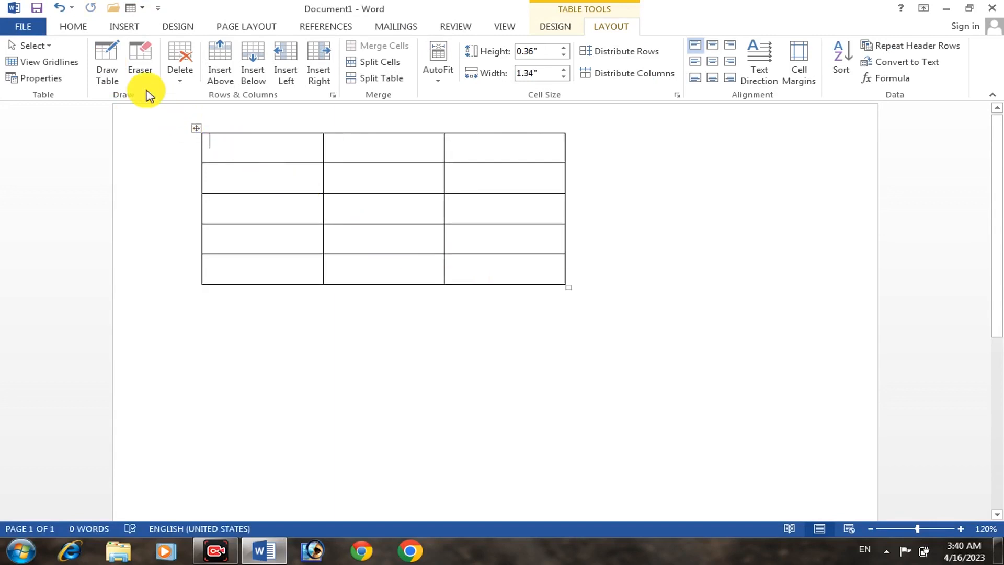
Draw vertical borders that split the cells of the table's first two rows in all three columns
{"action": "left_click", "coordinate": [119, 68]}
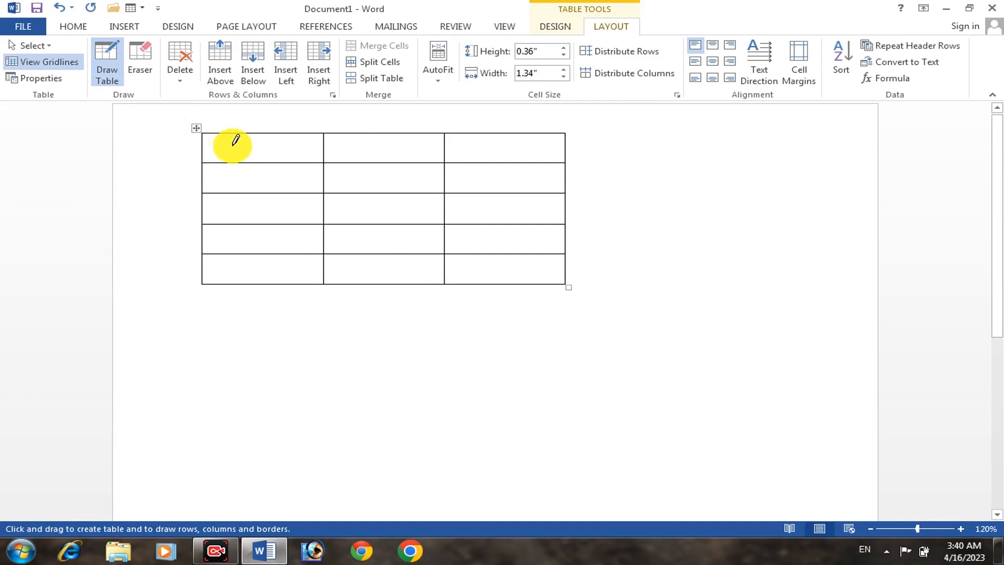
{"action": "mouse_move", "coordinate": [252, 132]}
{"action": "left_mouse_down"}
{"action": "mouse_move", "coordinate": [261, 137]}
{"action": "mouse_move", "coordinate": [254, 185]}
{"action": "left_mouse_up"}
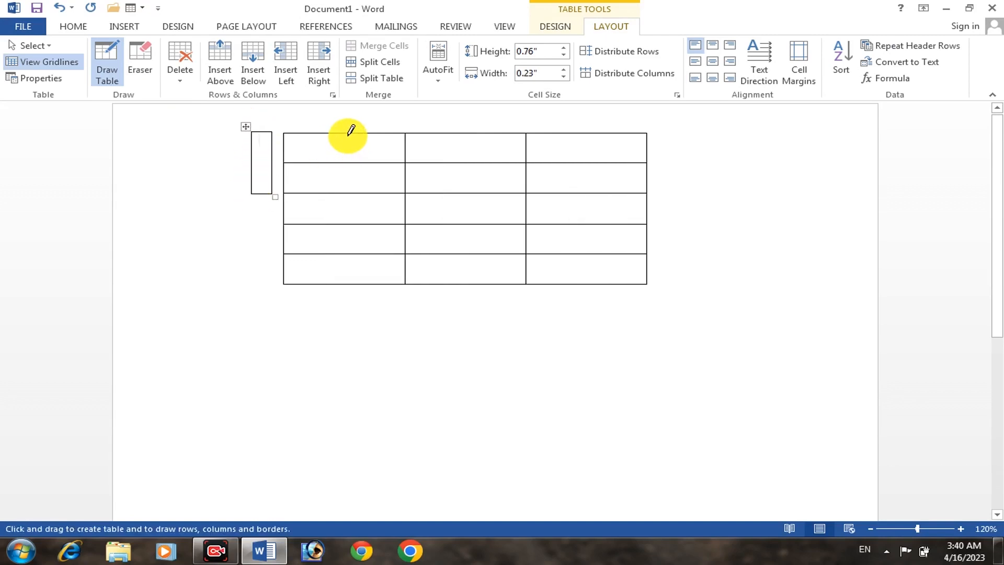
{"action": "left_click_drag", "start_coordinate": [349, 132], "coordinate": [344, 162]}
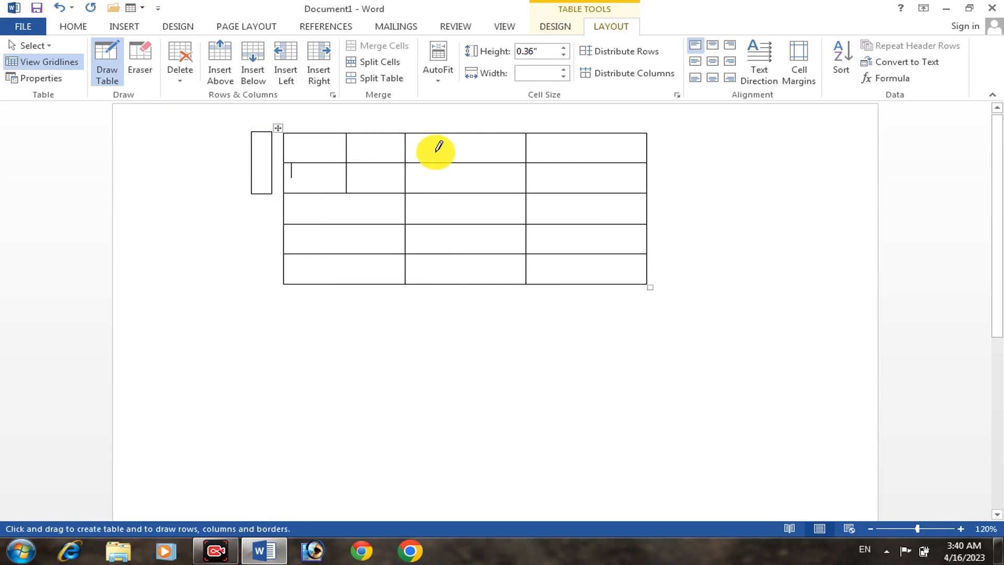
{"action": "left_click_drag", "start_coordinate": [465, 135], "coordinate": [464, 184]}
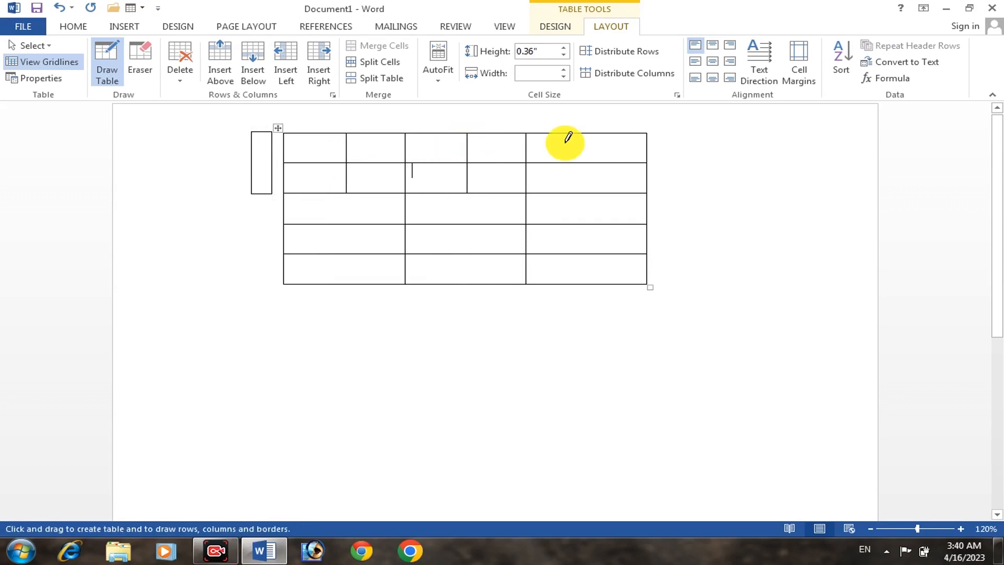
{"action": "left_click_drag", "start_coordinate": [581, 134], "coordinate": [581, 191]}
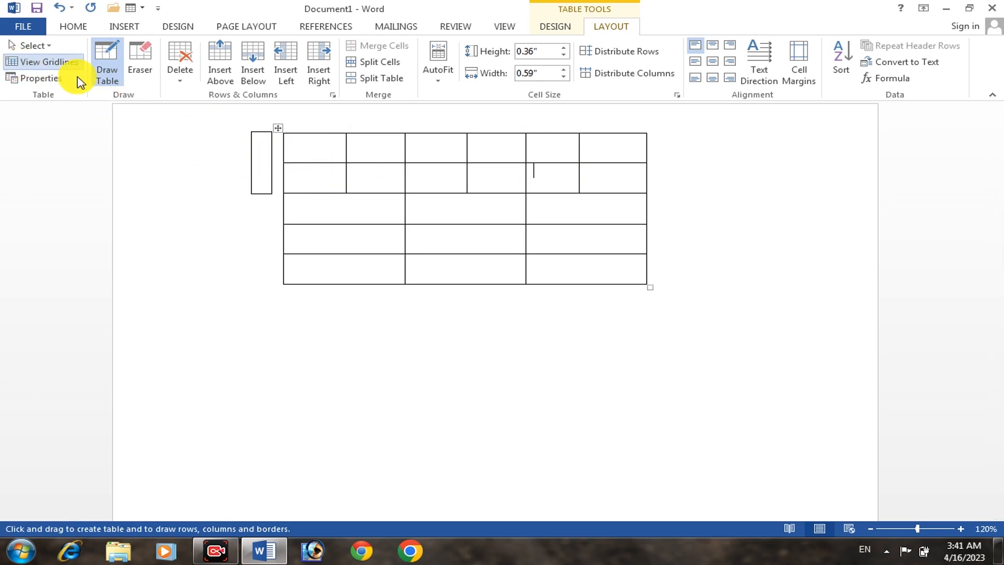
{"action": "left_click", "coordinate": [103, 79]}
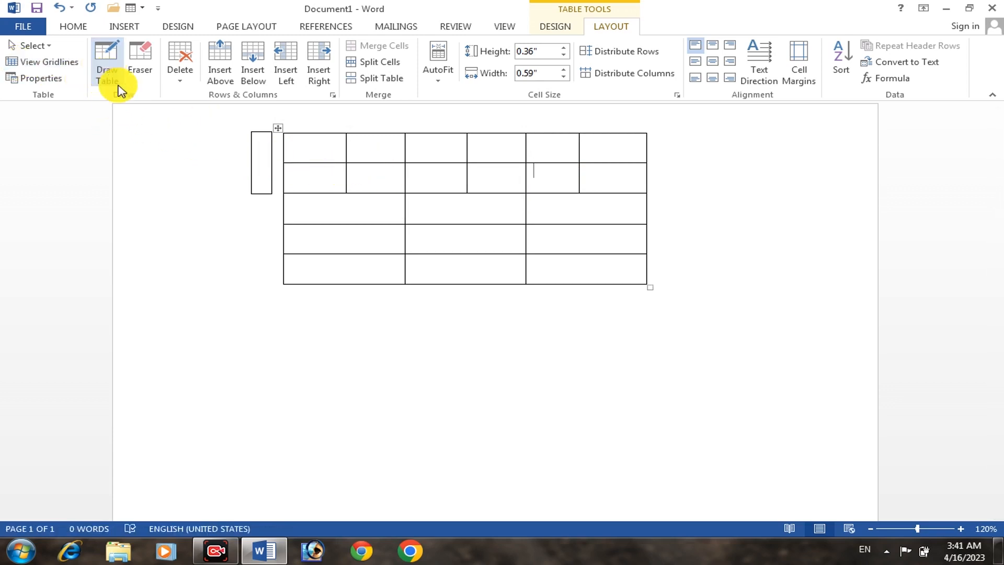
Delete the small single-cell table beside the main table
{"action": "left_click", "coordinate": [261, 142]}
{"action": "left_click", "coordinate": [248, 128]}
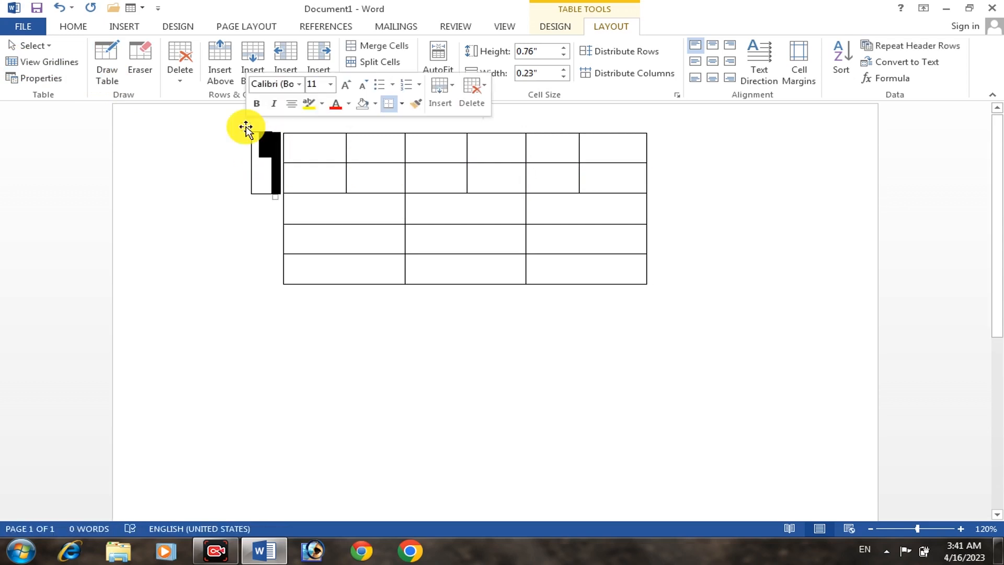
{"action": "key", "text": "BackSpace"}
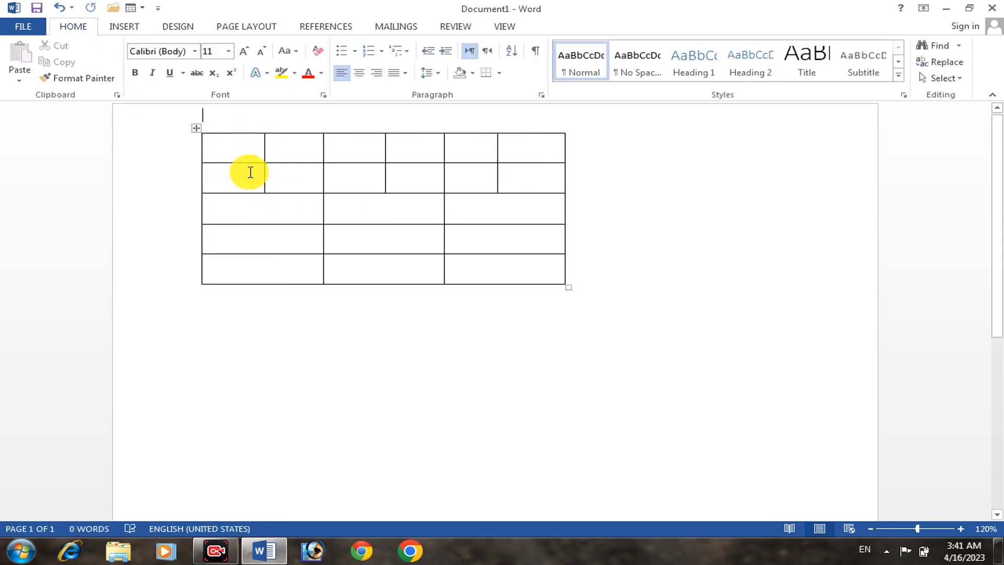
Erase all inner vertical borders in the first row and the added cell dividers in the second row
{"action": "left_click", "coordinate": [437, 165]}
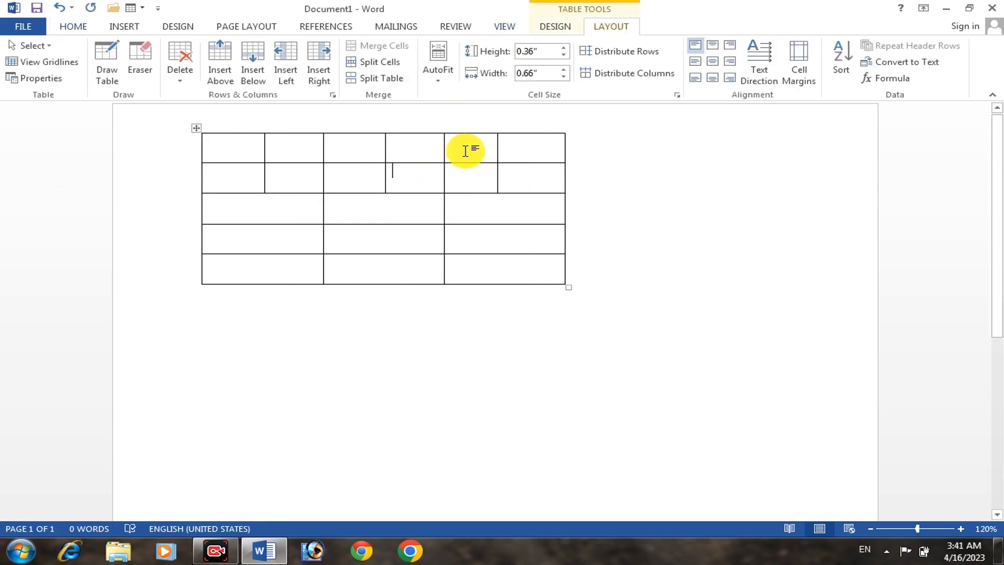
{"action": "left_click", "coordinate": [139, 60]}
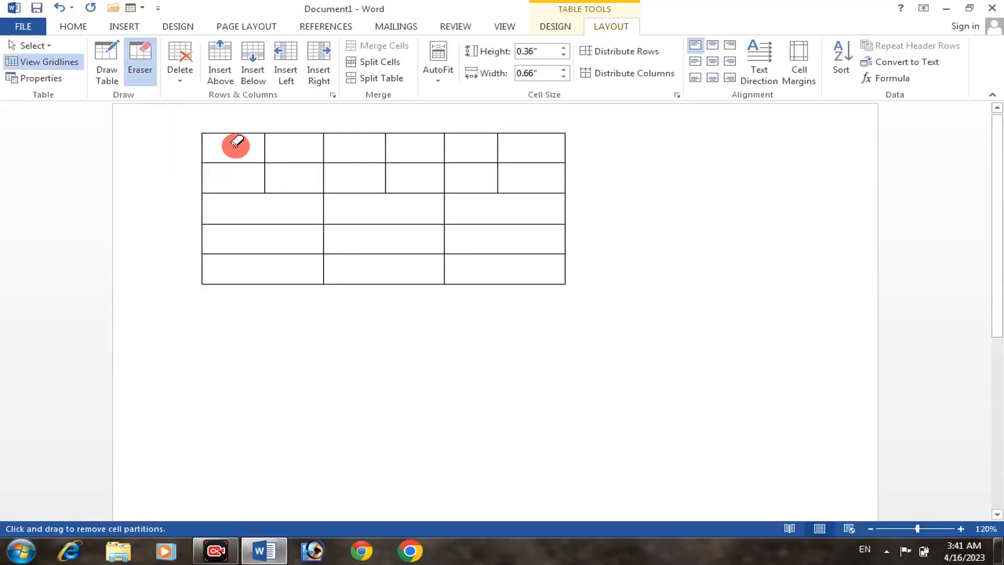
{"action": "left_click_drag", "start_coordinate": [236, 143], "coordinate": [281, 148]}
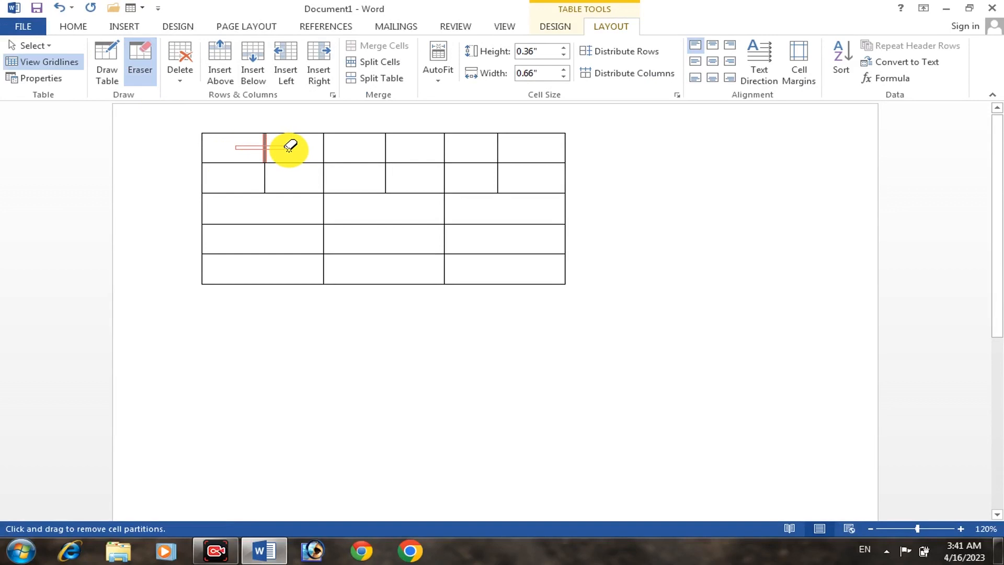
{"action": "left_click_drag", "start_coordinate": [245, 174], "coordinate": [306, 173]}
{"action": "left_click_drag", "start_coordinate": [342, 142], "coordinate": [416, 148]}
{"action": "left_click_drag", "start_coordinate": [376, 177], "coordinate": [405, 173]}
{"action": "left_click_drag", "start_coordinate": [434, 143], "coordinate": [509, 144]}
{"action": "mouse_move", "coordinate": [479, 176]}
{"action": "left_mouse_down"}
{"action": "mouse_move", "coordinate": [530, 176]}
{"action": "mouse_move", "coordinate": [523, 173]}
{"action": "left_mouse_up"}
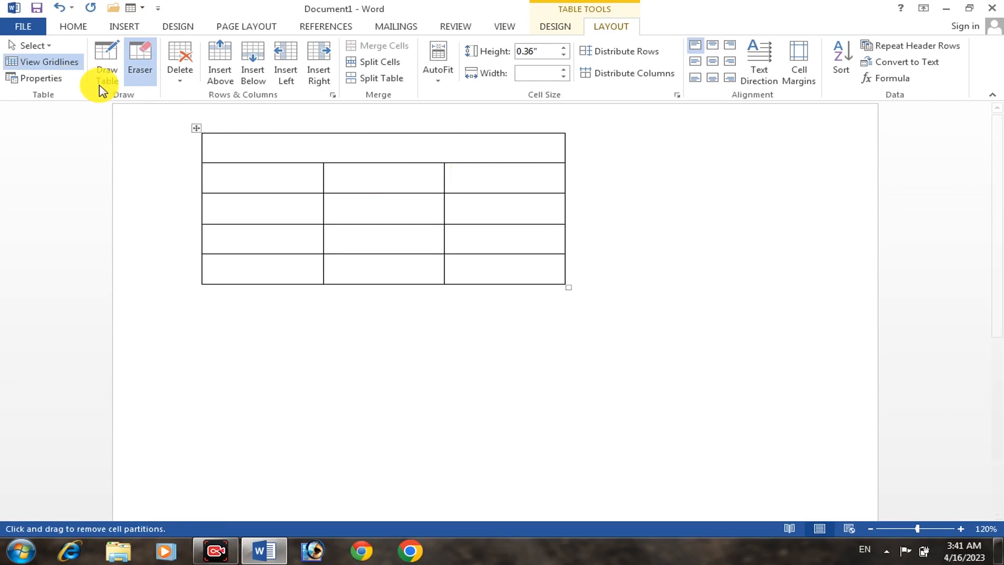
{"action": "left_click", "coordinate": [141, 83]}
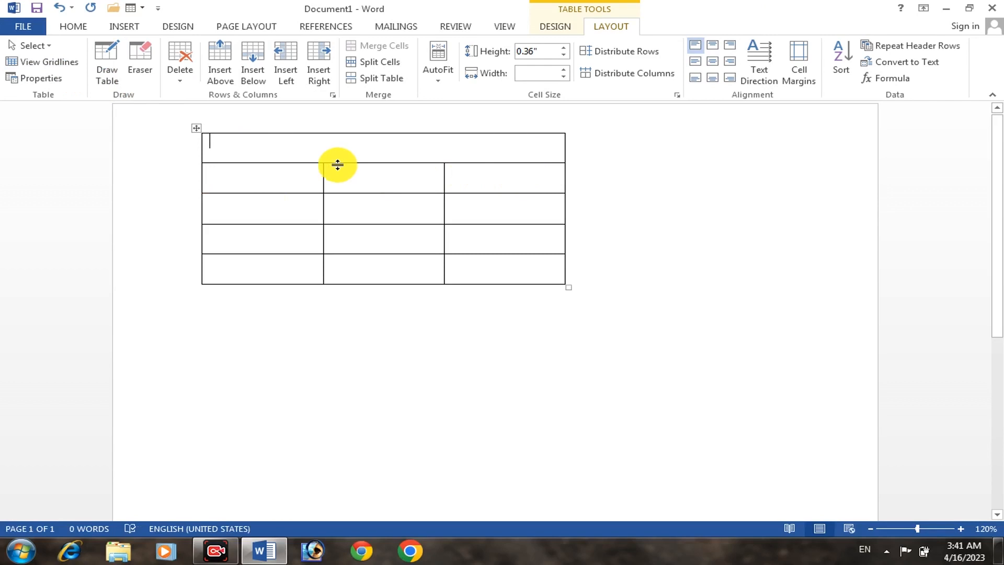
Delete the first cell of the table's second row using the Shift cells left option
{"action": "left_click", "coordinate": [188, 61]}
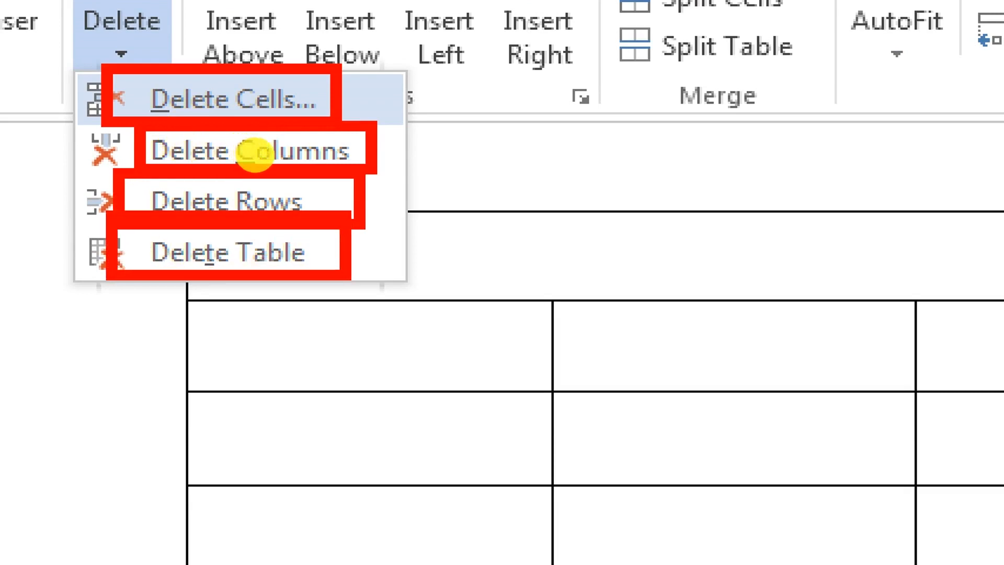
{"action": "key", "text": "Escape"}
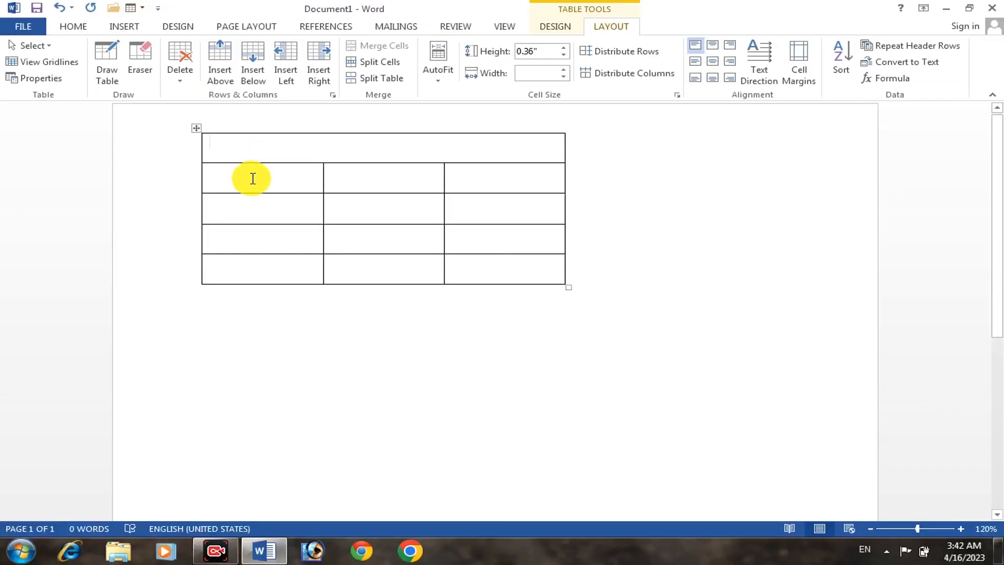
{"action": "left_click", "coordinate": [252, 179]}
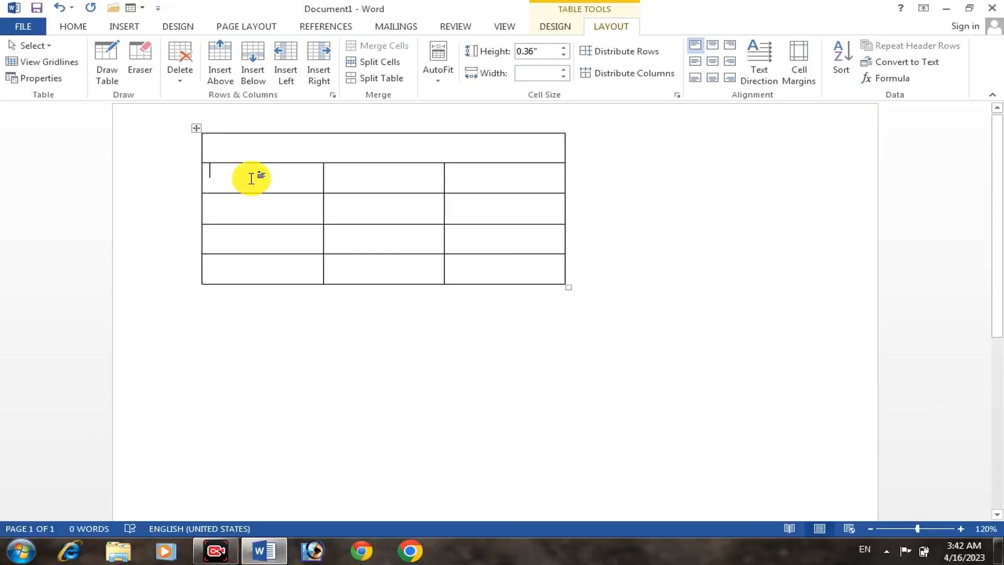
{"action": "left_click", "coordinate": [179, 71]}
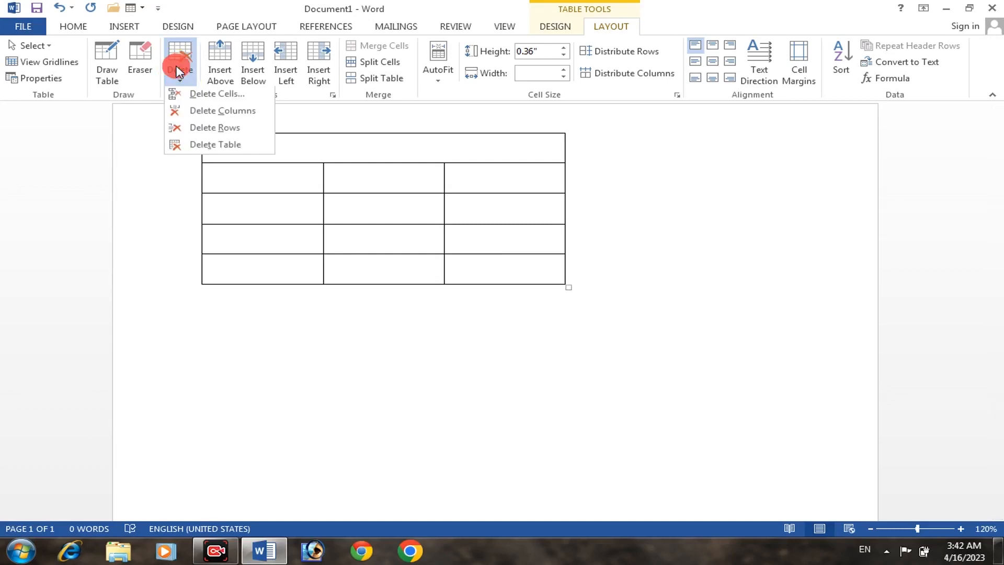
{"action": "left_click", "coordinate": [217, 96]}
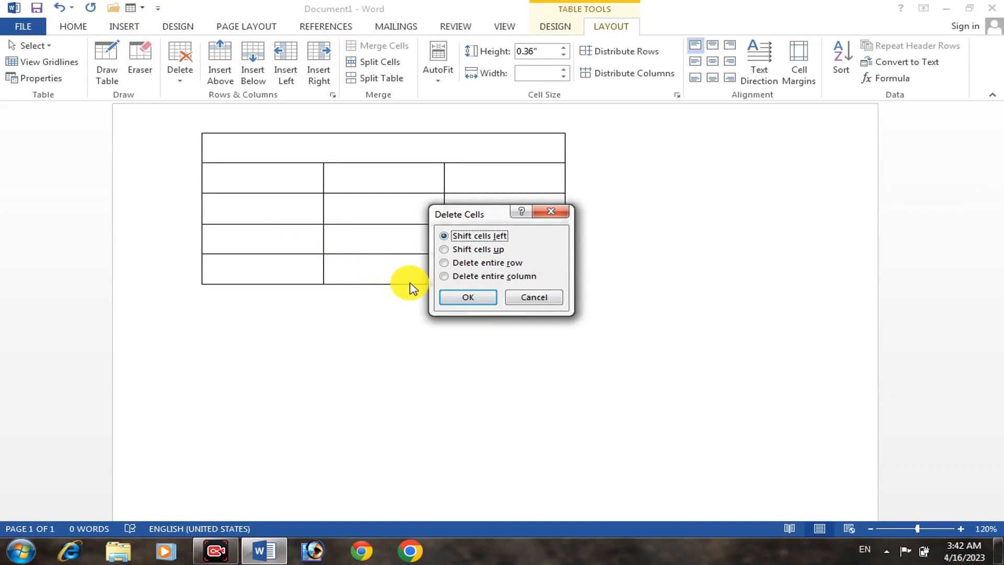
{"action": "left_click", "coordinate": [467, 297]}
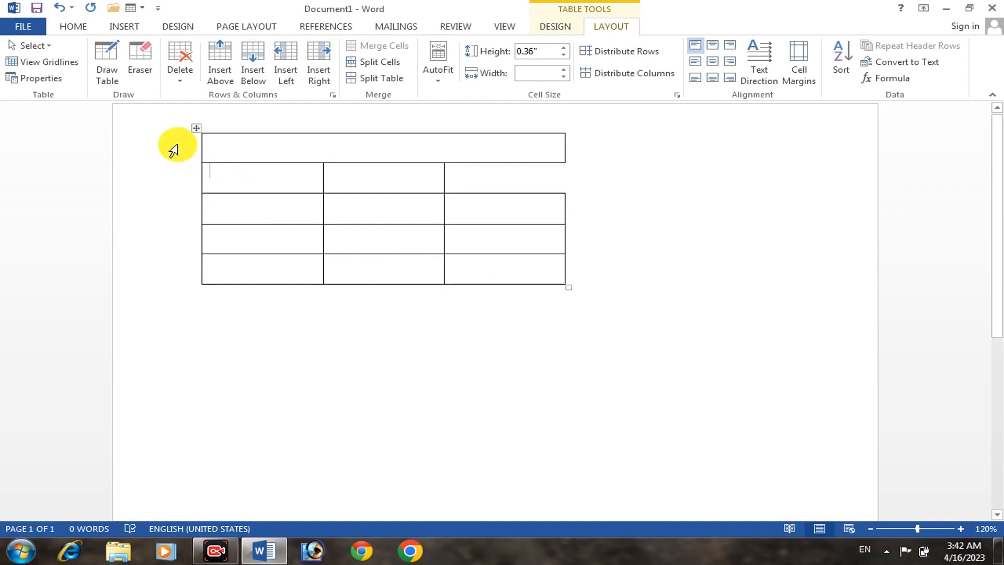
Delete the table column that contains the first cell of the second row
{"action": "mouse_move", "coordinate": [192, 173]}
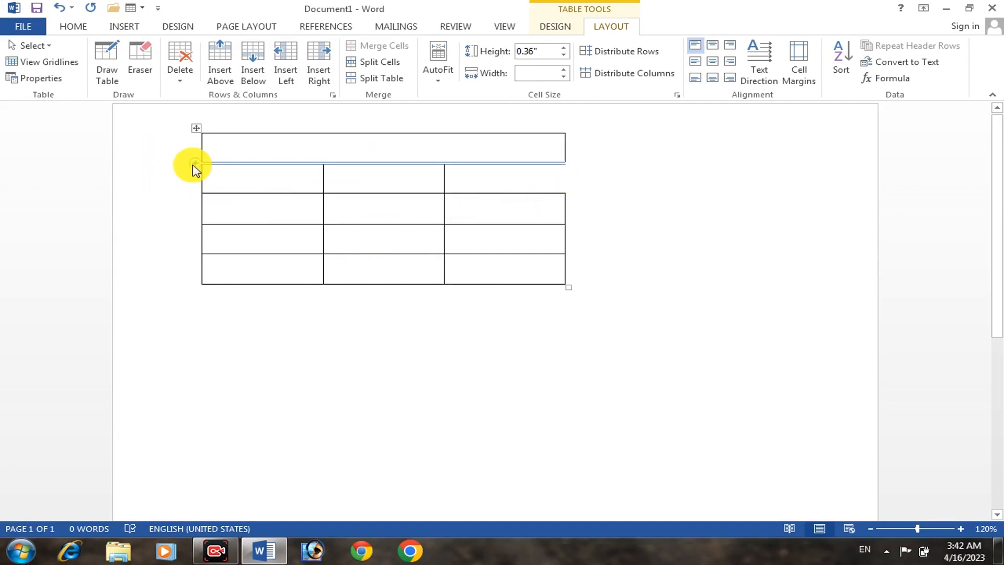
{"action": "left_click", "coordinate": [238, 178]}
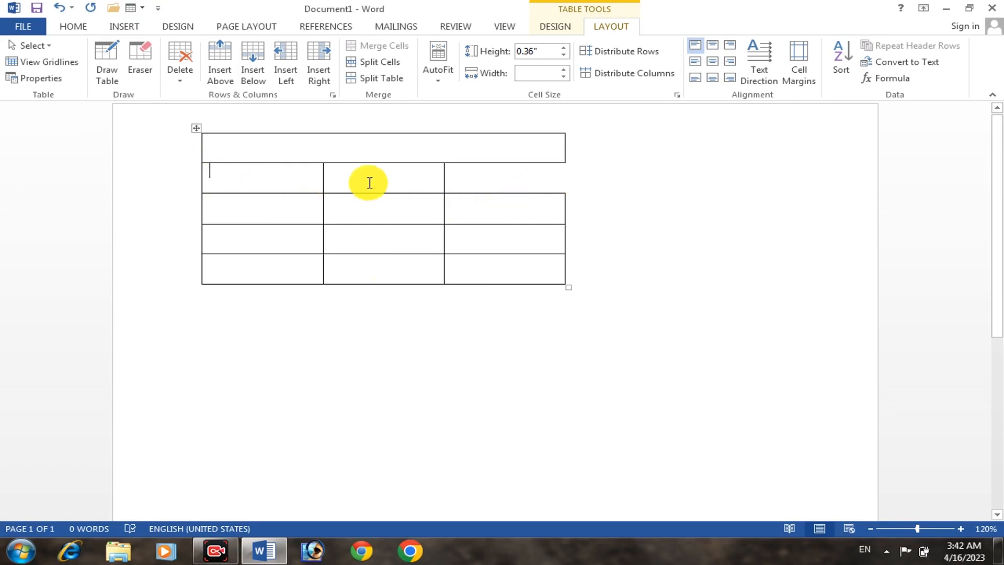
{"action": "left_click", "coordinate": [188, 68]}
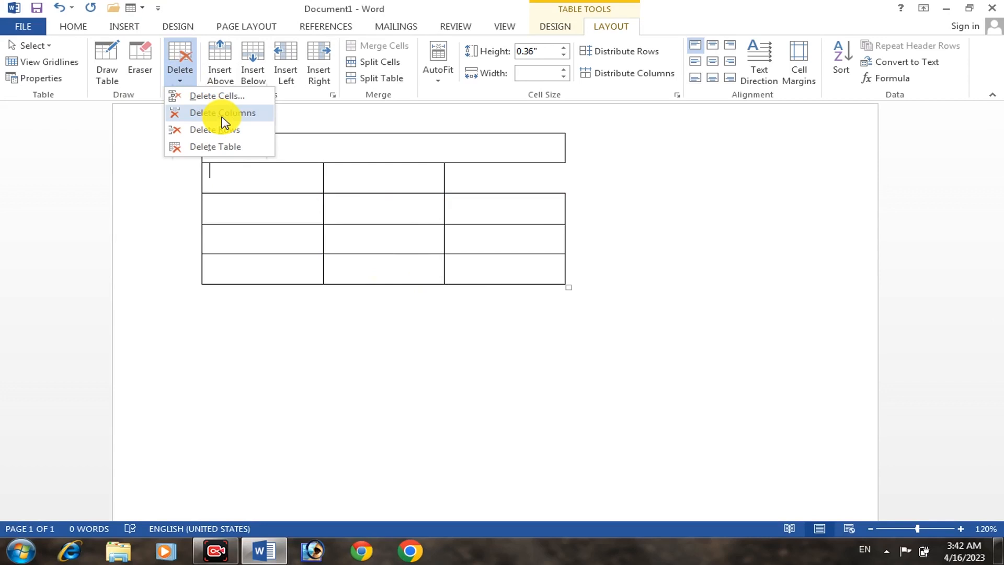
{"action": "left_click", "coordinate": [223, 113]}
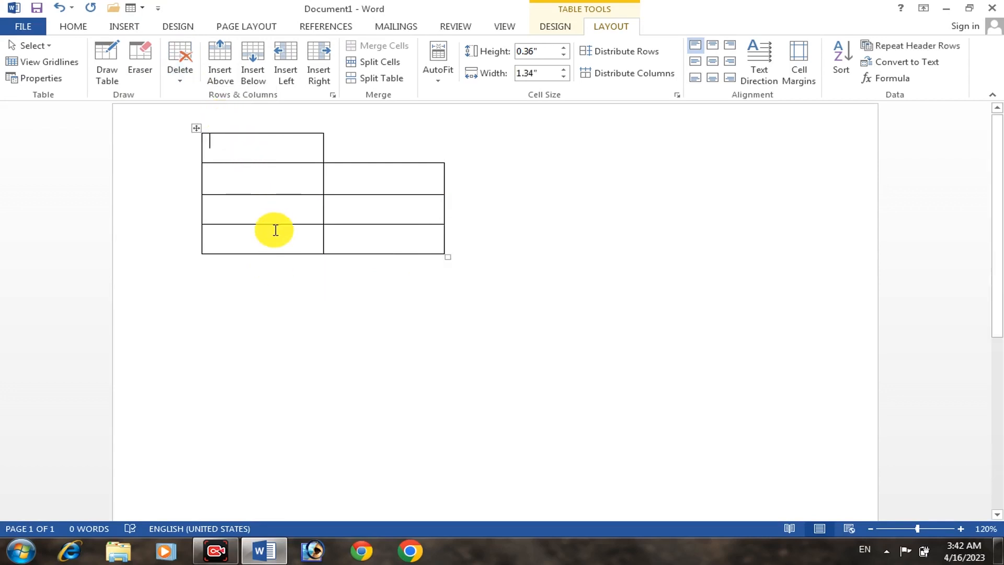
Delete the table's first row and remove the entire table from the document
{"action": "left_click", "coordinate": [179, 71]}
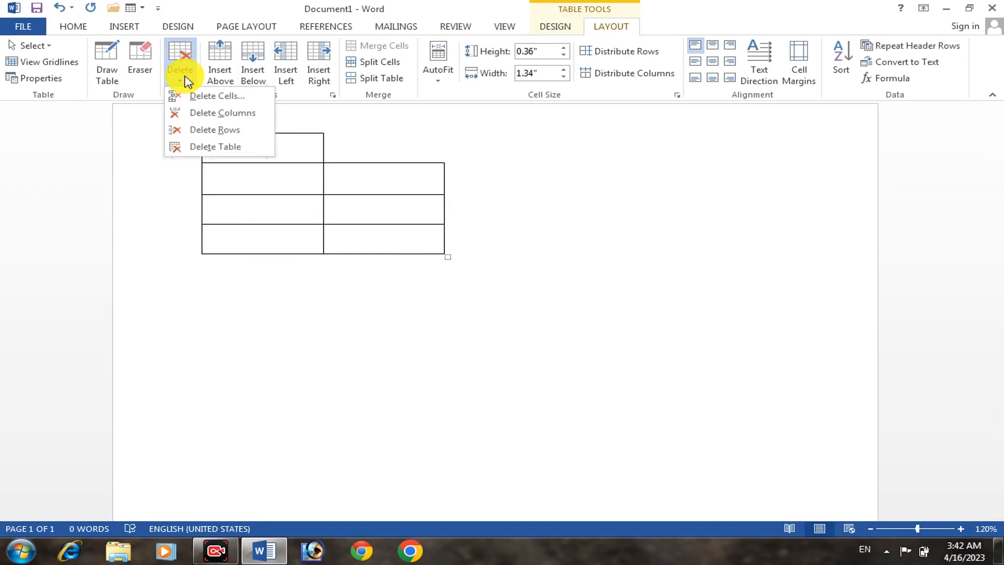
{"action": "left_click", "coordinate": [207, 130]}
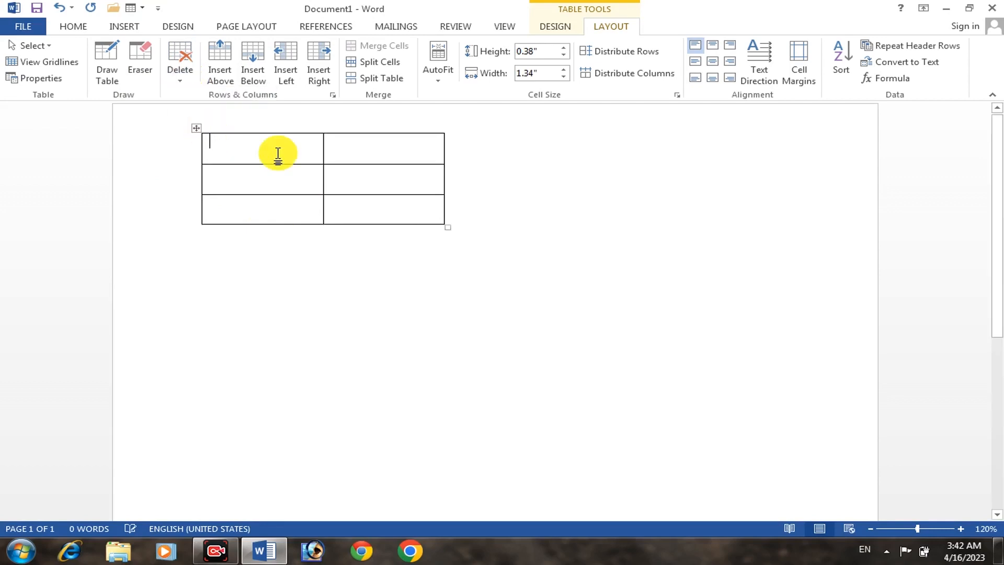
{"action": "left_click", "coordinate": [180, 87]}
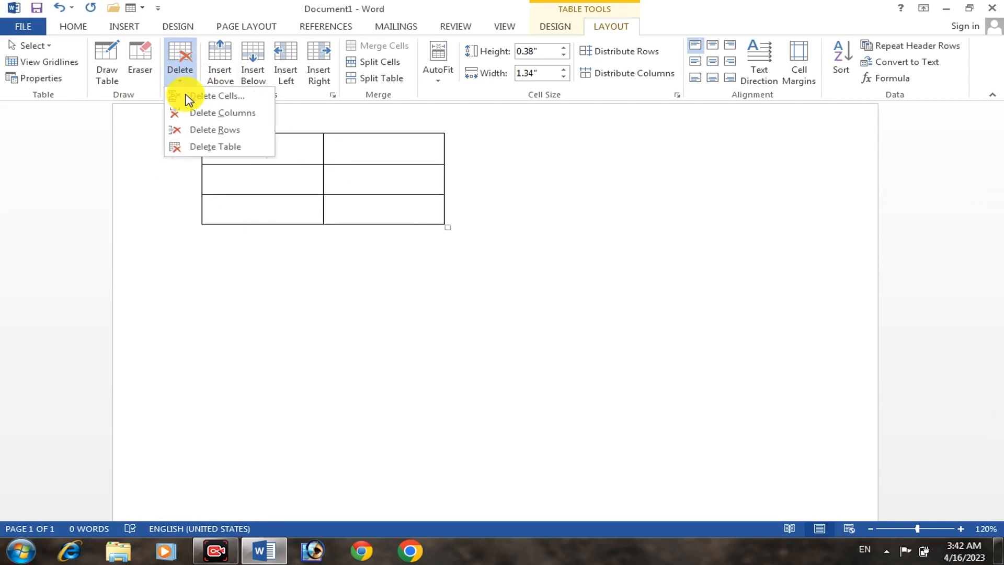
{"action": "left_click", "coordinate": [216, 148]}
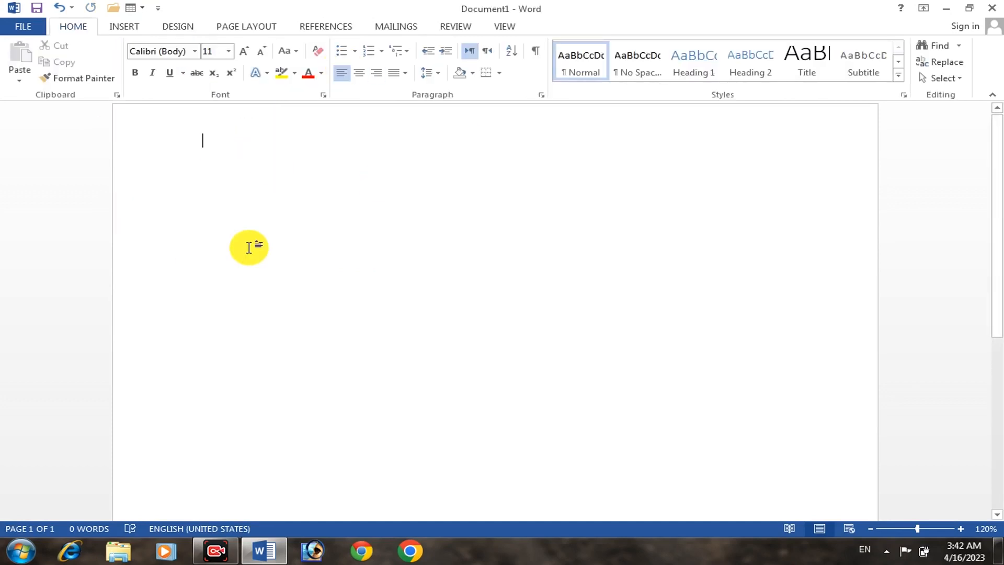
Insert a table of four columns and six rows and resize it to cells about 1.12" wide and 0.24" high
{"action": "left_click", "coordinate": [120, 26]}
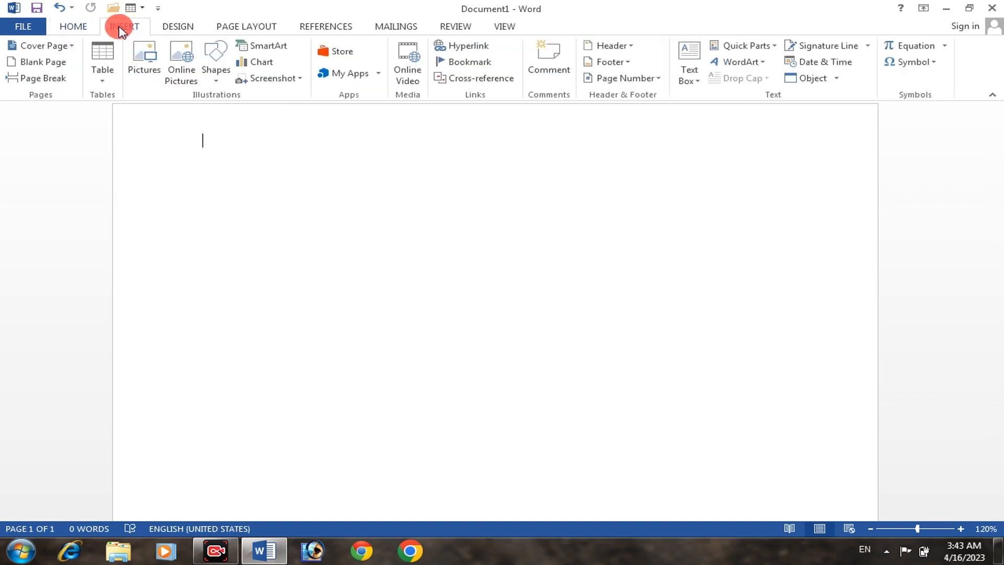
{"action": "left_click", "coordinate": [99, 58]}
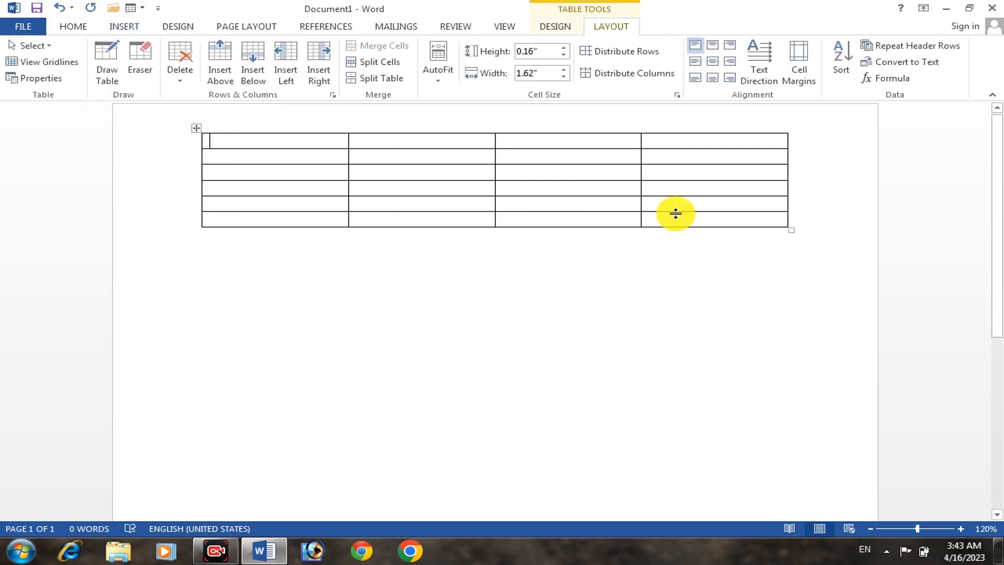
{"action": "left_click_drag", "start_coordinate": [790, 229], "coordinate": [608, 254]}
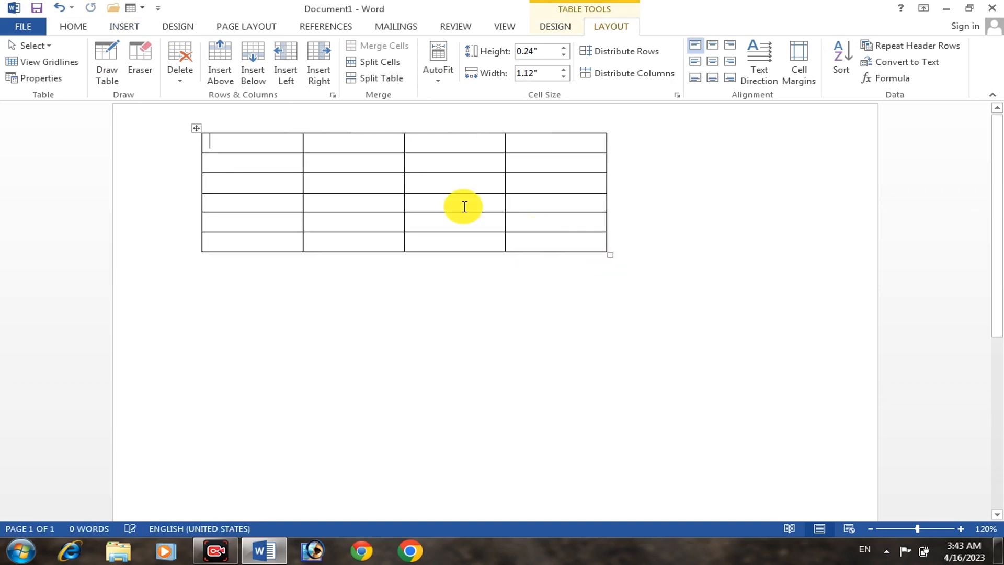
Enter 3 in the table's first cell and insert a new row above it
{"action": "left_click", "coordinate": [212, 57]}
{"action": "left_click", "coordinate": [251, 150]}
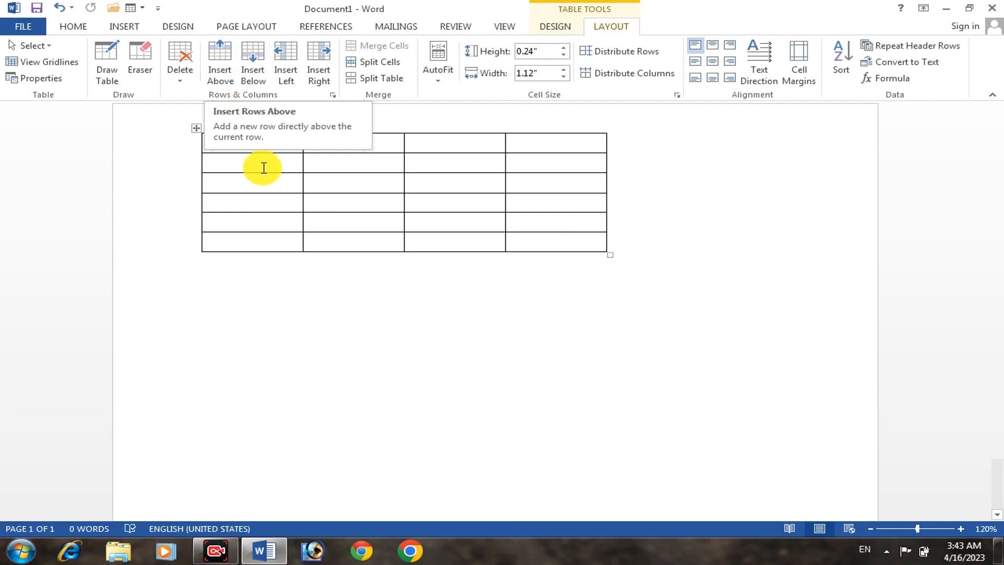
{"action": "type", "text": "3"}
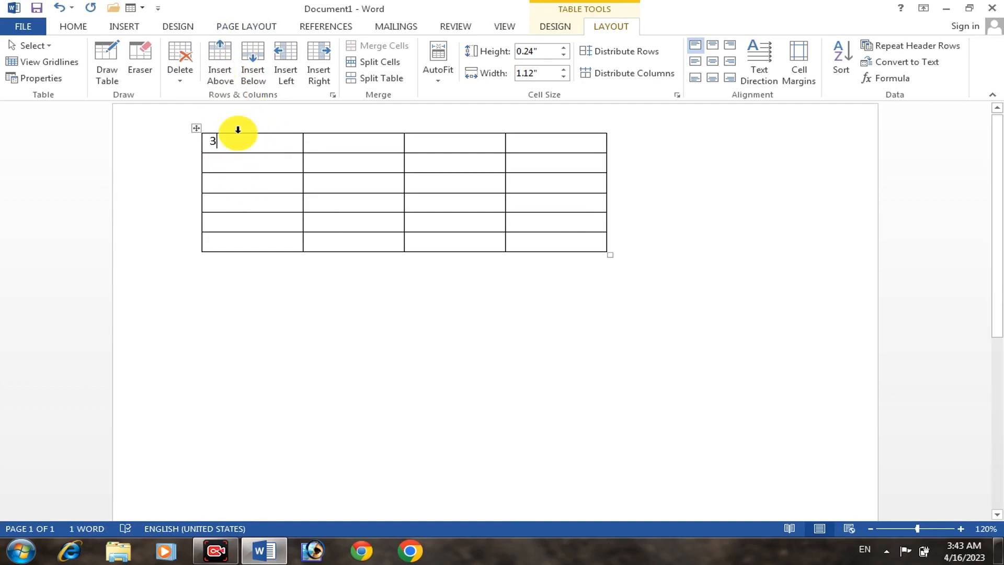
{"action": "left_click", "coordinate": [221, 65]}
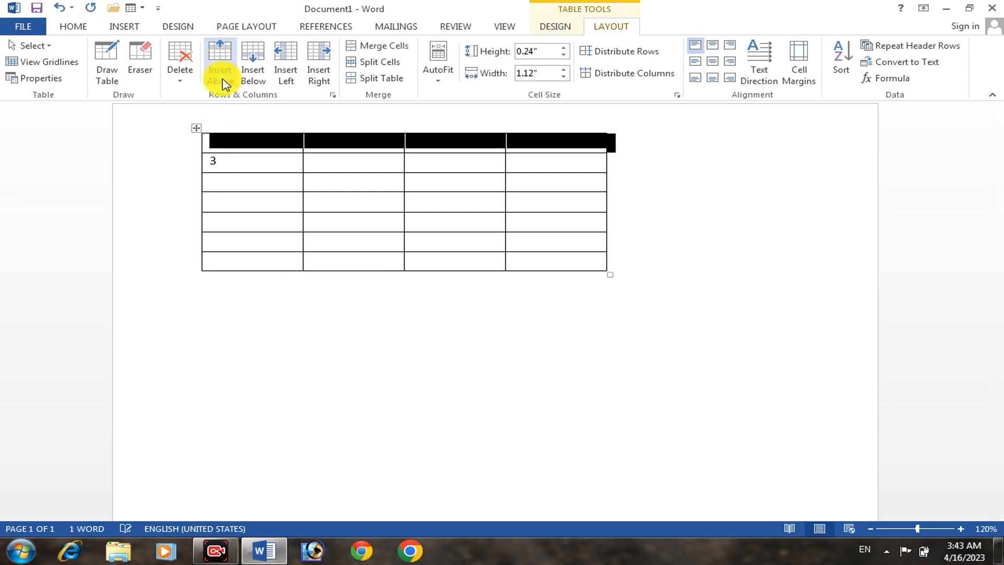
{"action": "left_click", "coordinate": [238, 145]}
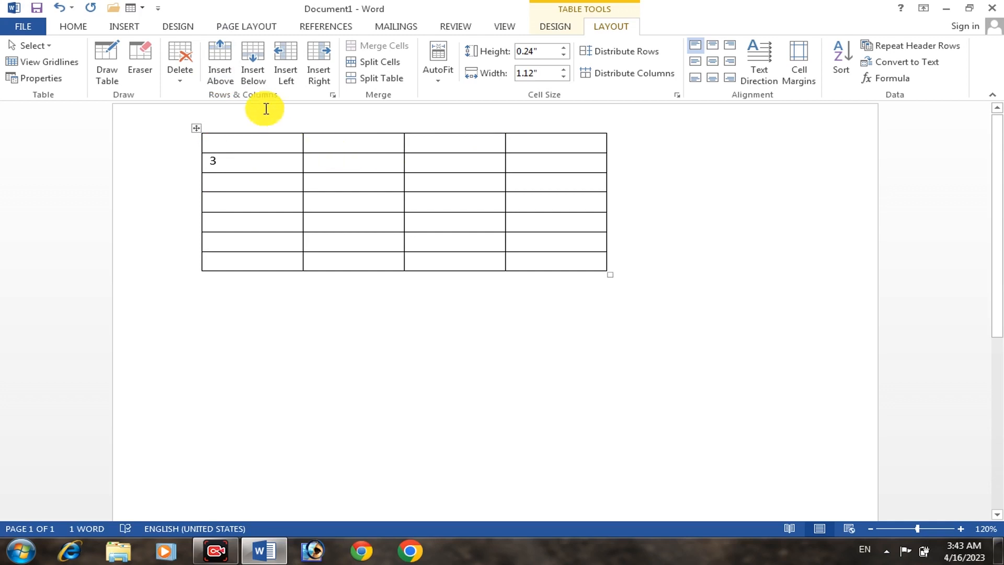
Enter f in the cell beneath the 3 and insert a new row directly below the row containing 3
{"action": "left_click", "coordinate": [242, 168]}
{"action": "left_click", "coordinate": [246, 185]}
{"action": "type", "text": "f"}
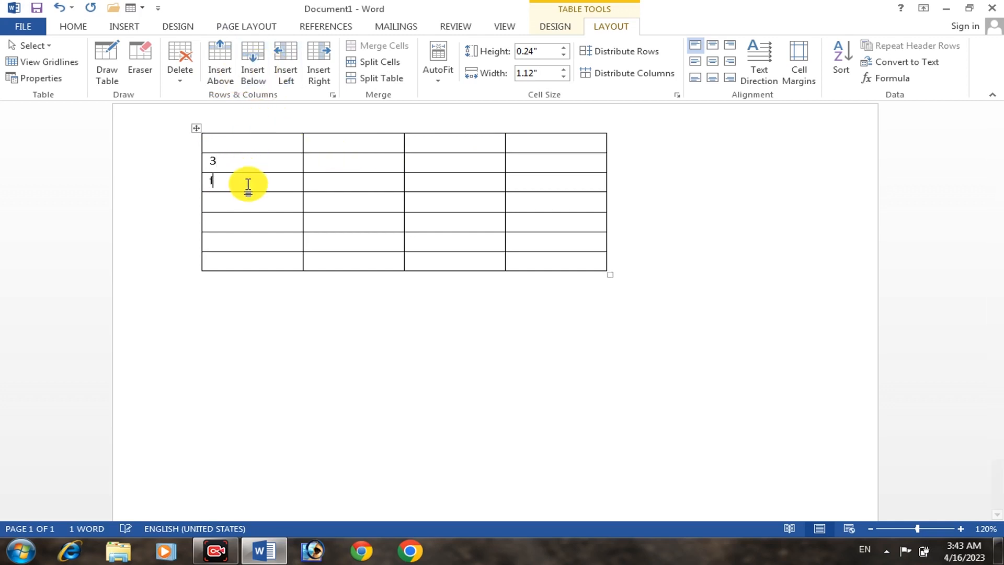
{"action": "left_click", "coordinate": [244, 157]}
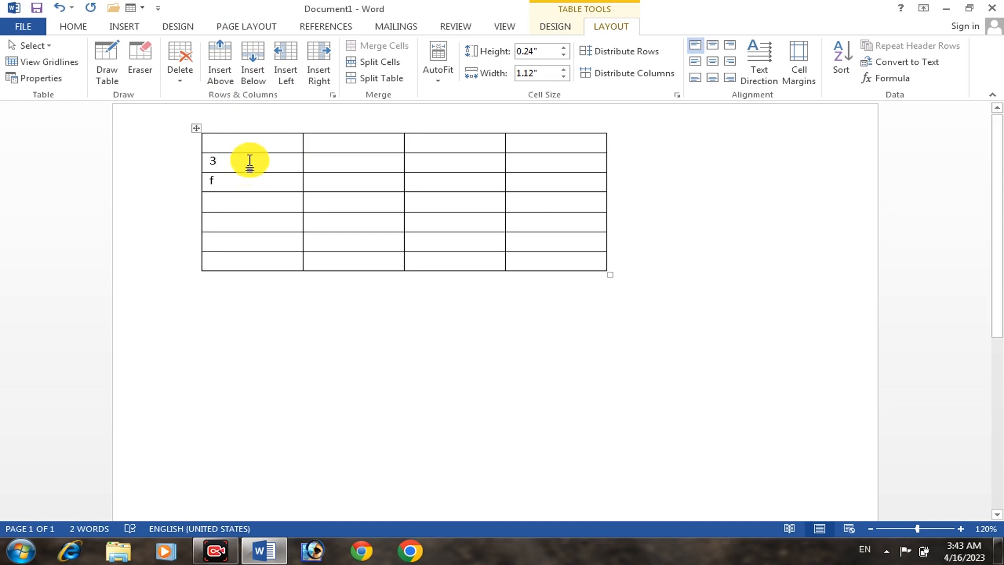
{"action": "left_click", "coordinate": [253, 67]}
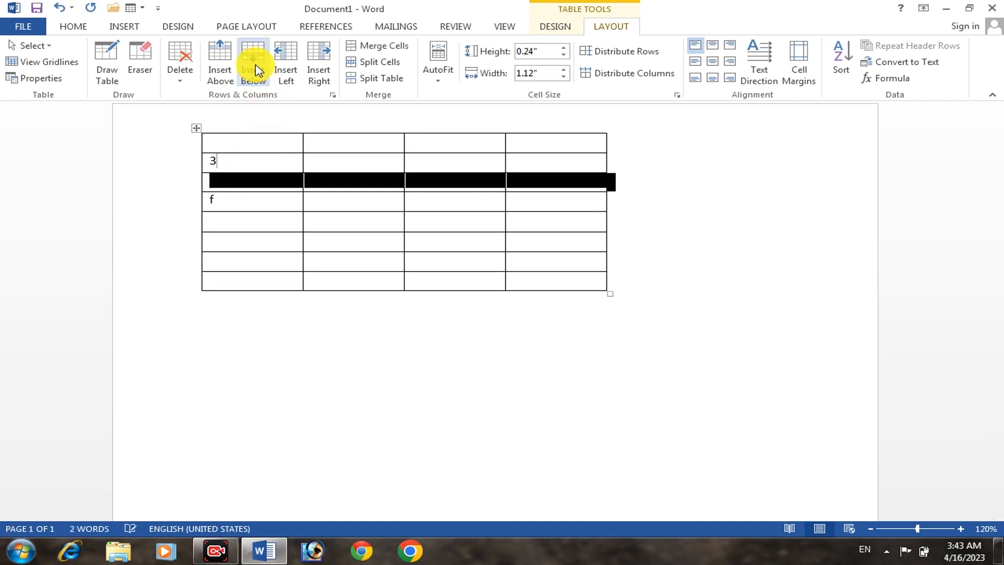
{"action": "left_click", "coordinate": [252, 165]}
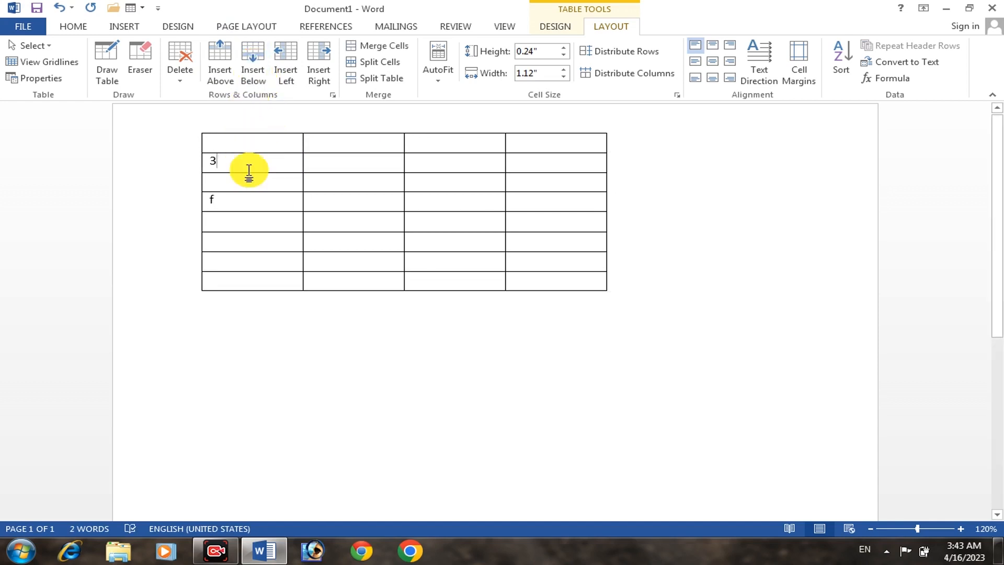
Insert a column to the left of the column containing 3 and f, and another column to its right
{"action": "left_click", "coordinate": [285, 67]}
{"action": "left_click", "coordinate": [315, 176]}
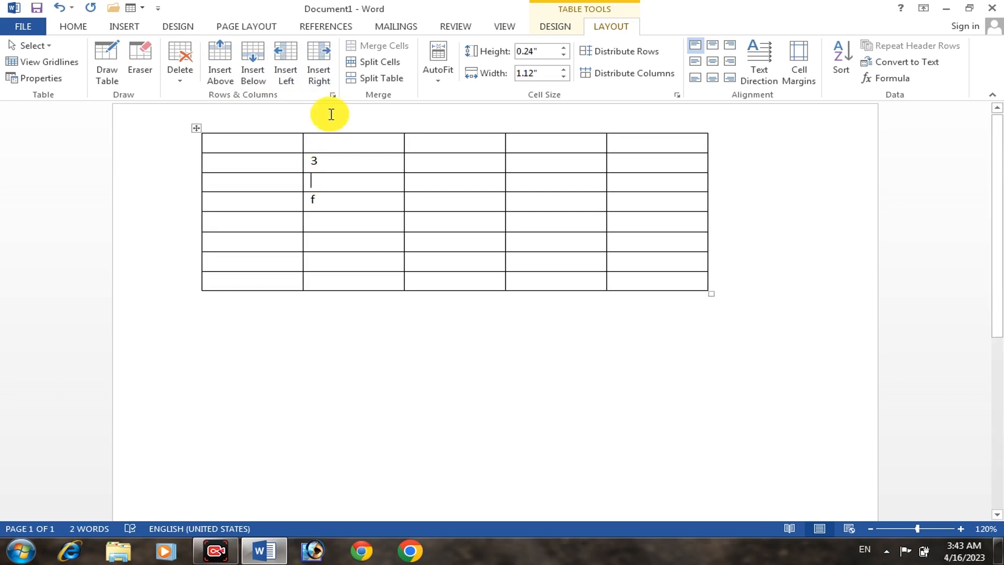
{"action": "left_click", "coordinate": [320, 68]}
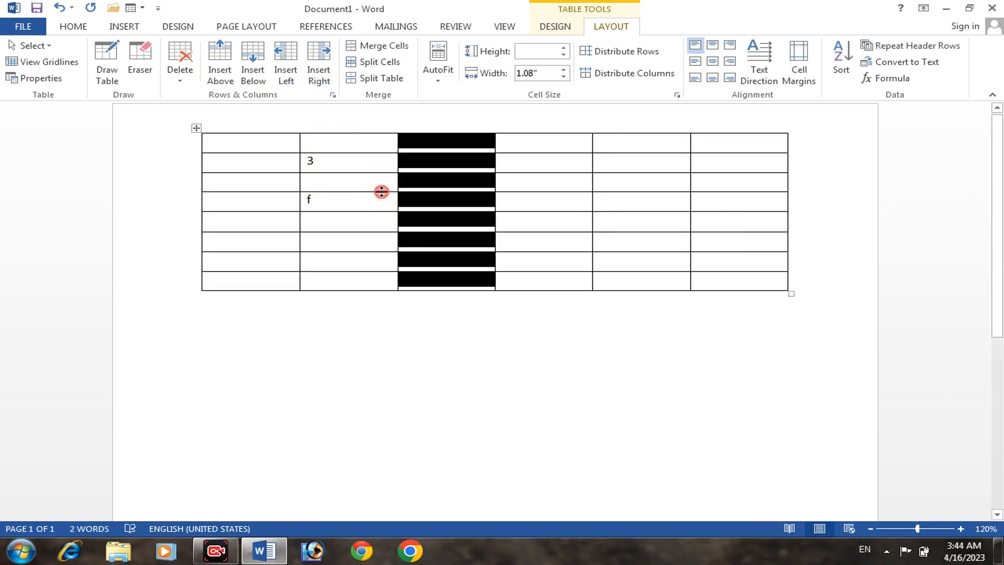
{"action": "left_click", "coordinate": [340, 177]}
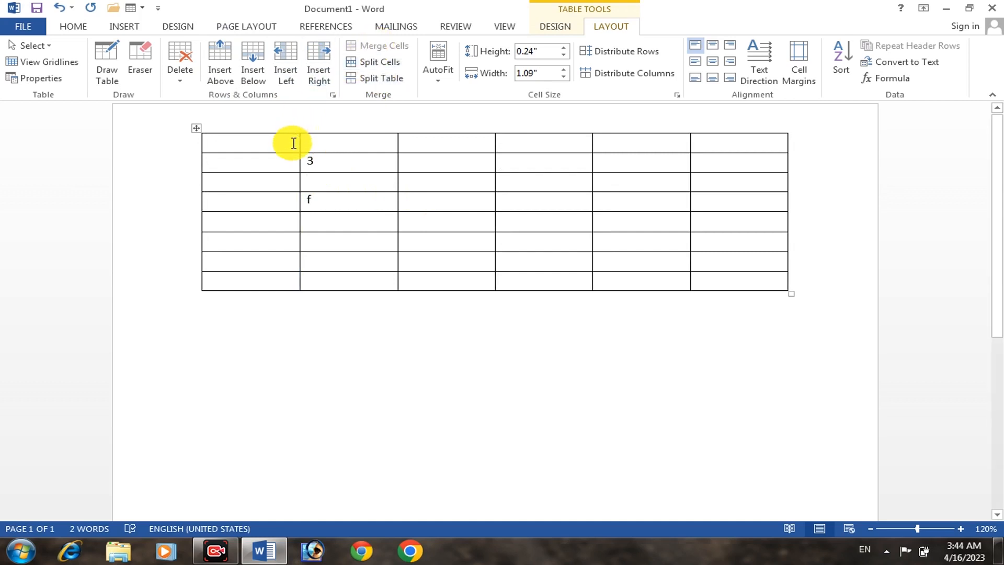
Merge all cells of the table's first two rows into one cell and delete the 3 from it
{"action": "left_click_drag", "start_coordinate": [290, 143], "coordinate": [731, 157]}
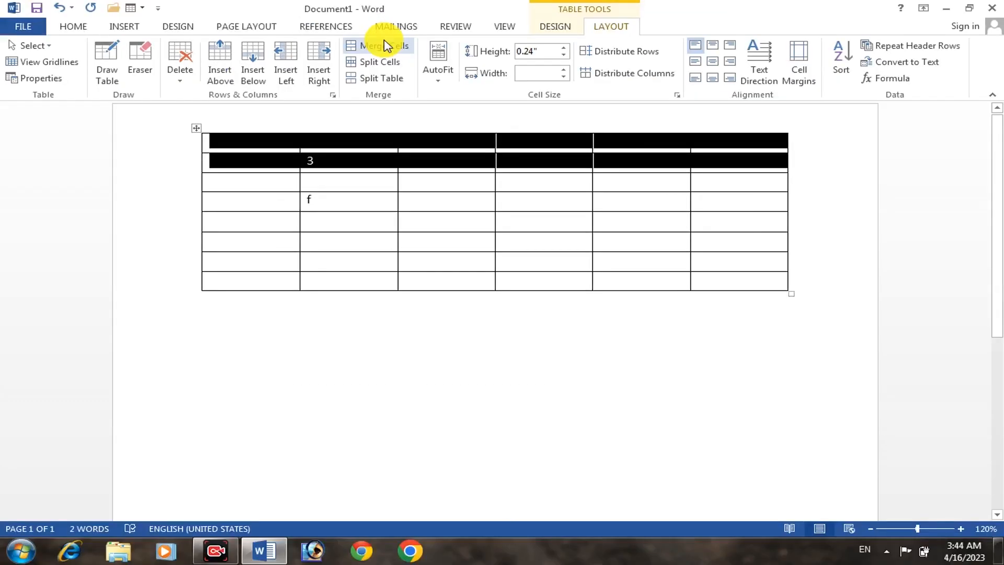
{"action": "left_click", "coordinate": [385, 46]}
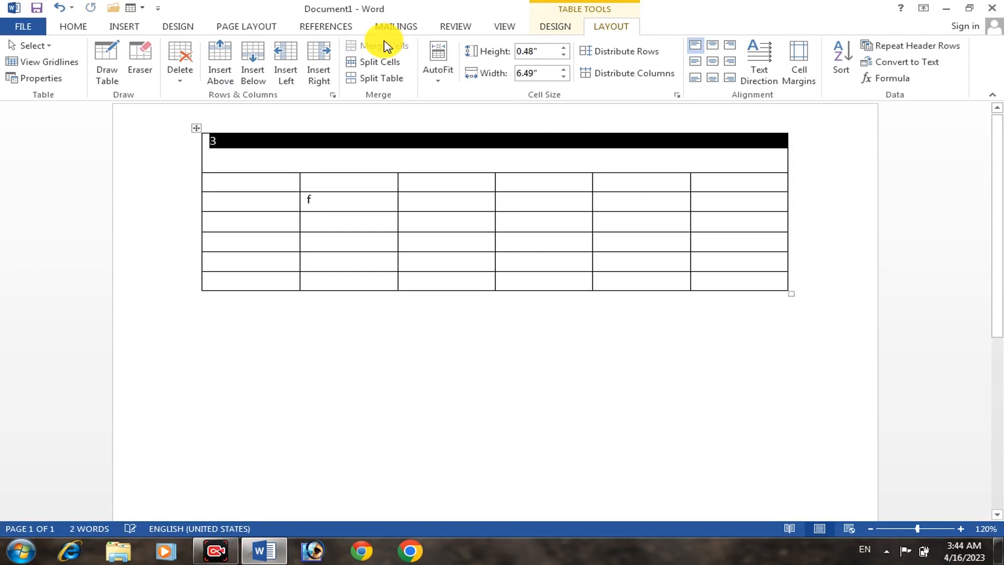
{"action": "left_click", "coordinate": [379, 166]}
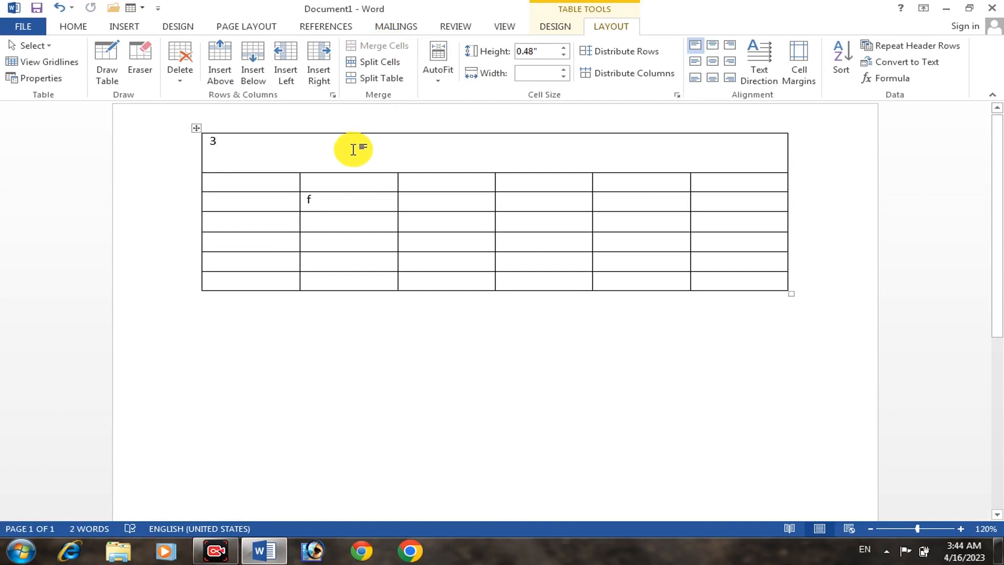
{"action": "key", "text": "BackSpace"}
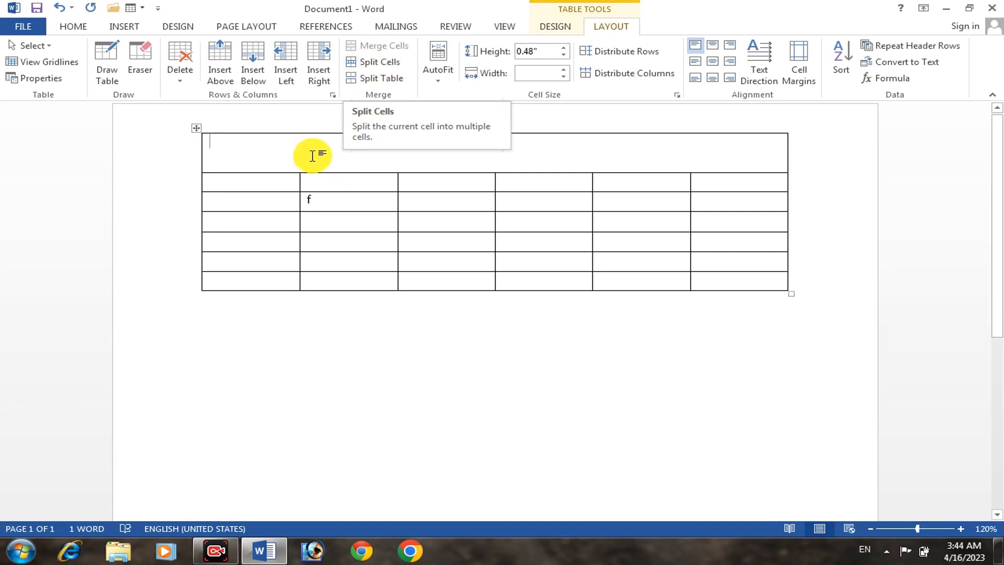
Split the merged top cell into two columns and two rows
{"action": "left_click", "coordinate": [373, 63]}
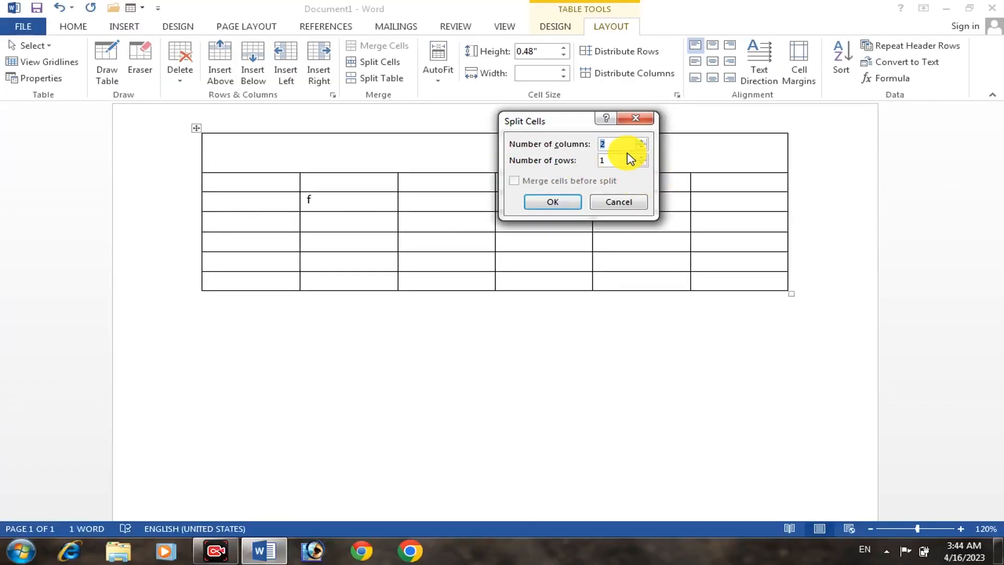
{"action": "left_click", "coordinate": [553, 204]}
{"action": "left_click", "coordinate": [460, 164]}
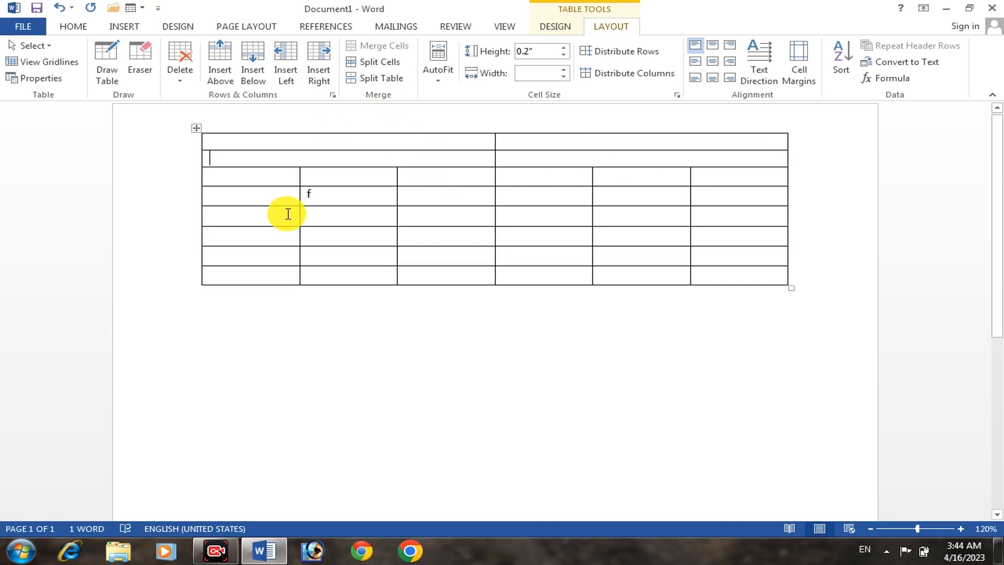
Enter 1, 2 and 3 in the first-column cells of the last three rows, and 3 on the line below the table
{"action": "left_click", "coordinate": [267, 239]}
{"action": "type", "text": "1"}
{"action": "left_click", "coordinate": [258, 252]}
{"action": "type", "text": "2"}
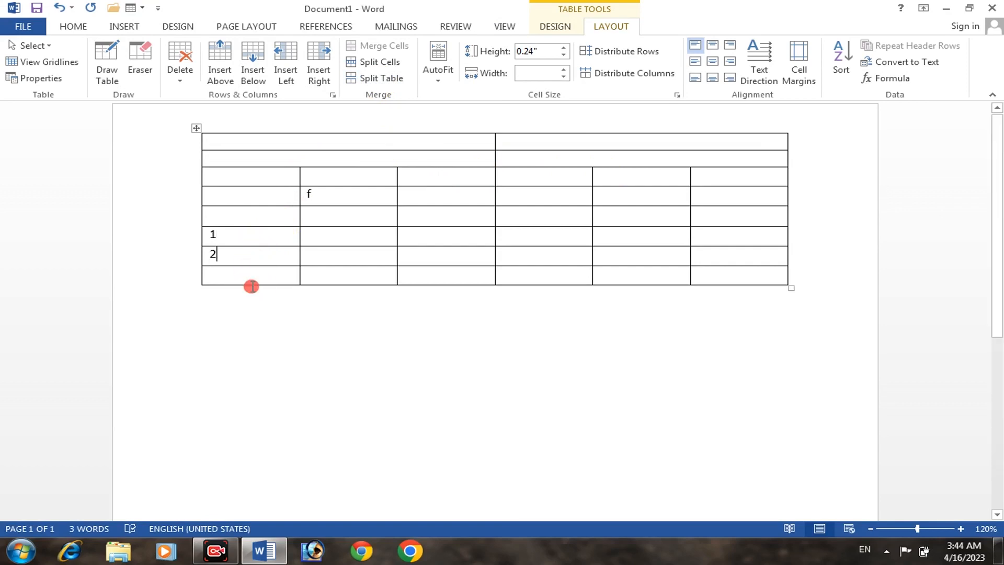
{"action": "left_click", "coordinate": [253, 289]}
{"action": "type", "text": "3"}
{"action": "left_click", "coordinate": [253, 274]}
{"action": "type", "text": "3"}
Fill the first-column cells from the fifth row up to the first row with 3, 4, 4, 4 and 5
{"action": "left_click", "coordinate": [236, 212]}
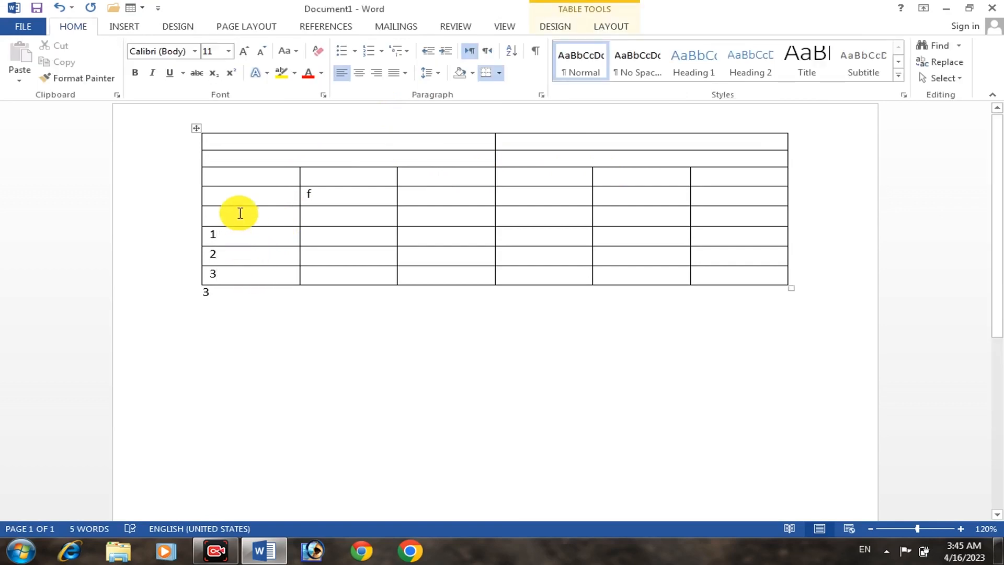
{"action": "type", "text": "3"}
{"action": "left_click", "coordinate": [241, 195]}
{"action": "type", "text": "4"}
{"action": "left_click", "coordinate": [240, 177]}
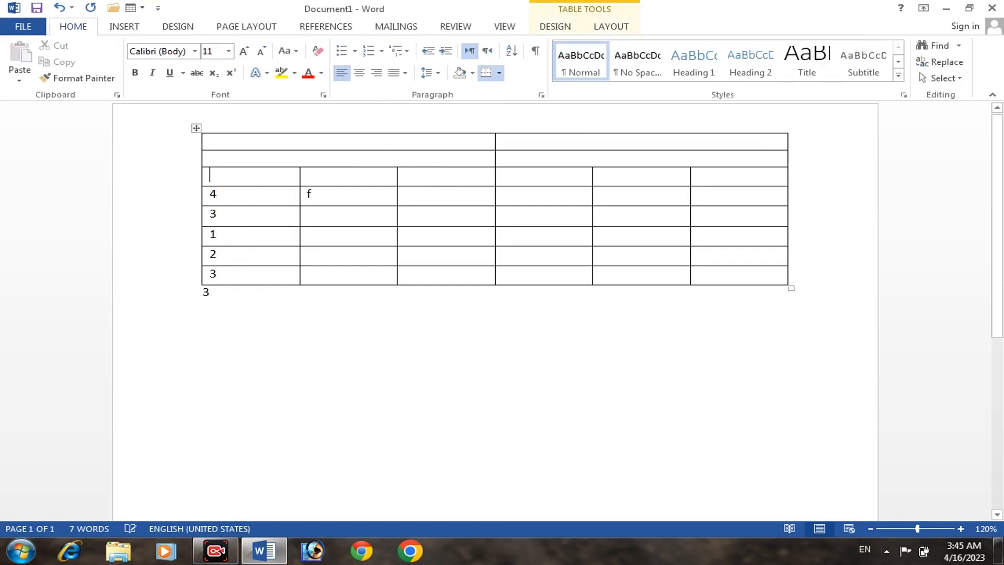
{"action": "type", "text": "4"}
{"action": "left_click", "coordinate": [240, 157]}
{"action": "type", "text": "4"}
{"action": "left_click", "coordinate": [229, 143]}
{"action": "type", "text": "5"}
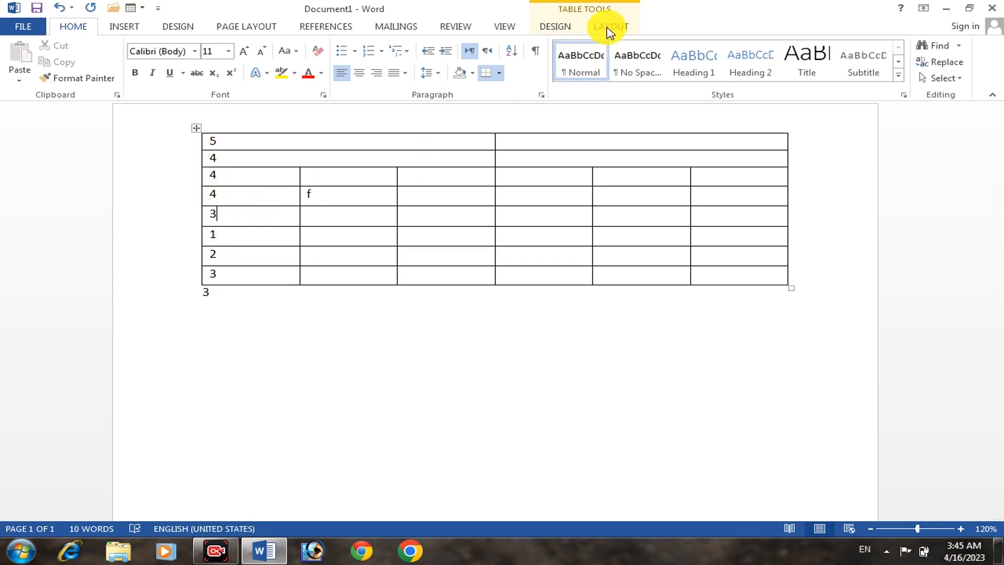
Split the table in two so that its fifth row starts the second table
{"action": "left_click", "coordinate": [608, 26]}
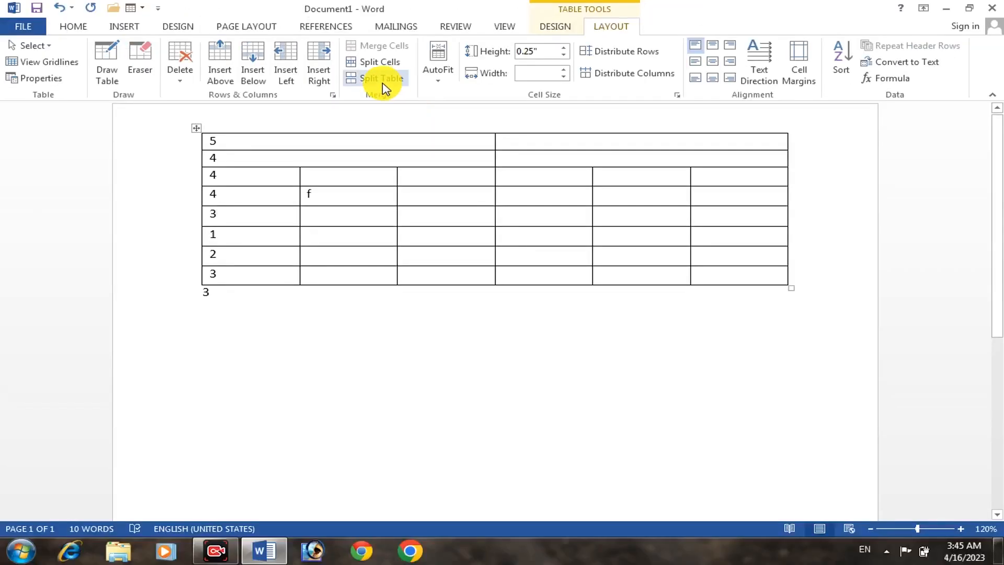
{"action": "left_click", "coordinate": [383, 85]}
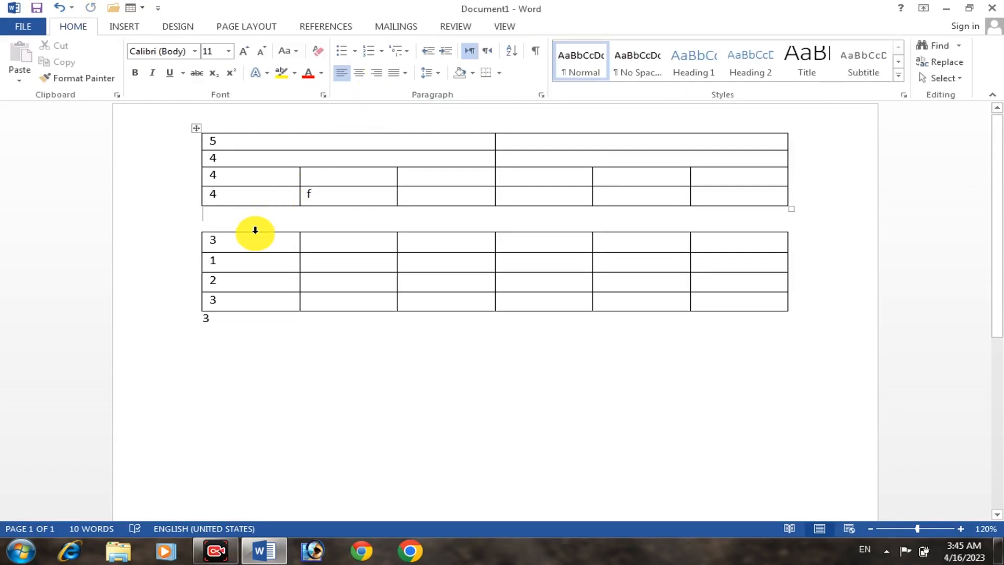
{"action": "left_click", "coordinate": [230, 244]}
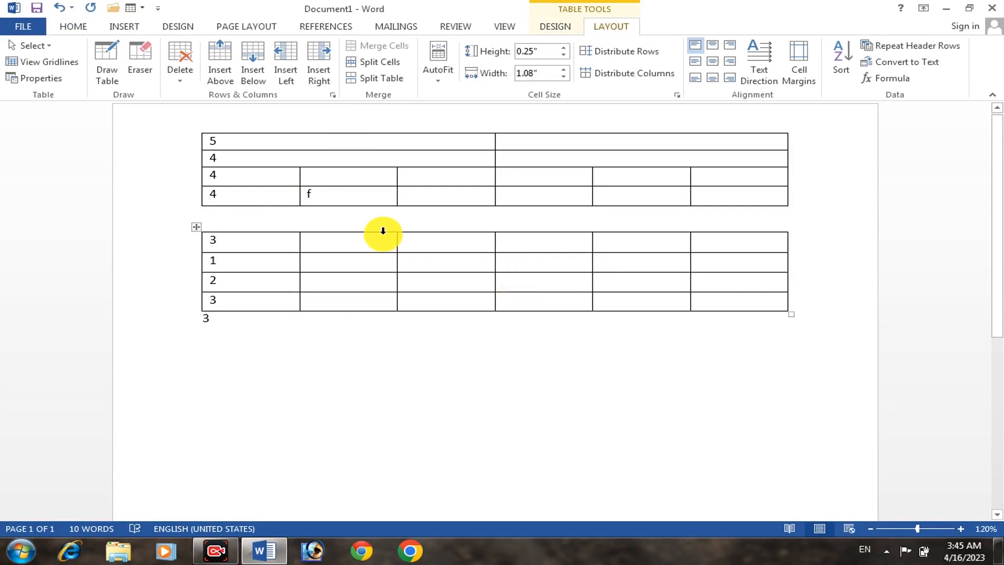
{"action": "left_click", "coordinate": [254, 165]}
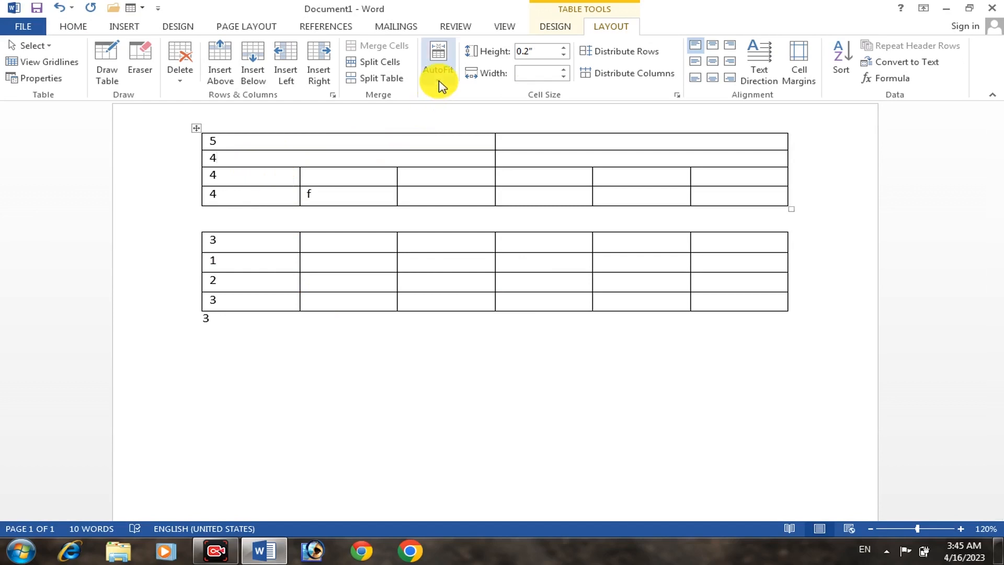
In the upper table's first row, append wer453yreyeryeryer to the 5 and enter fsfdfsd in the second cell
{"action": "left_click", "coordinate": [337, 139]}
{"action": "type", "text": "wer453"}
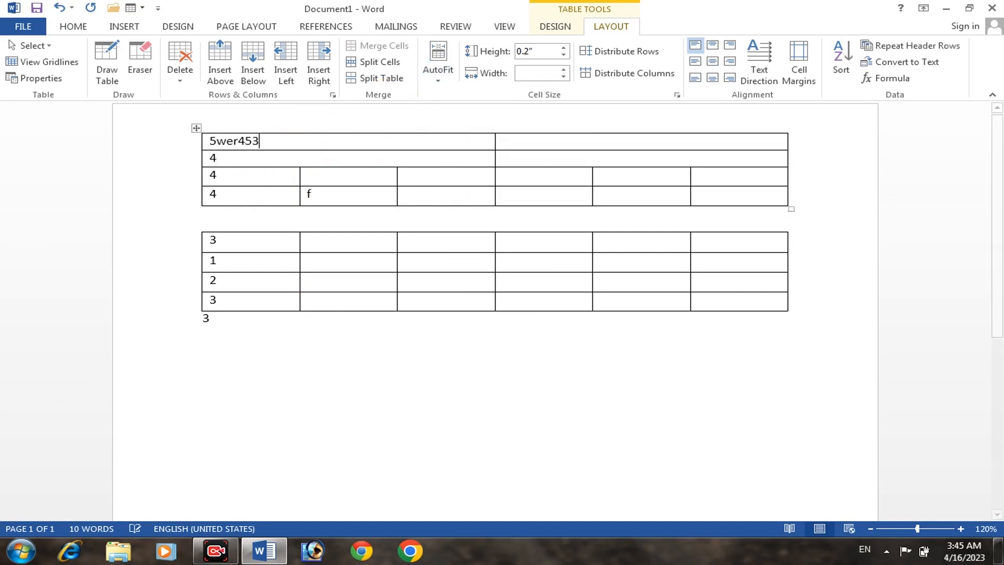
{"action": "type", "text": "yreyeryeryer"}
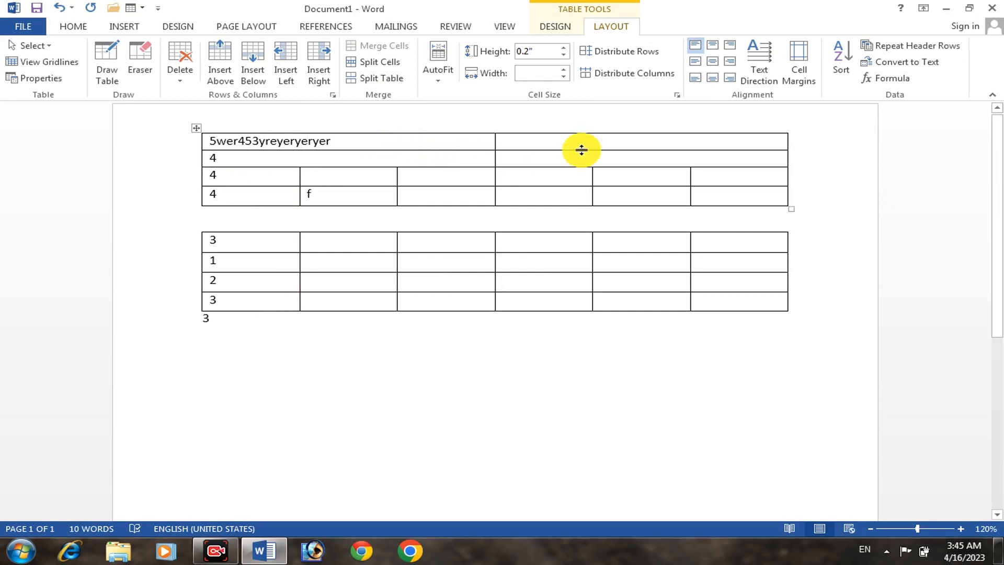
{"action": "left_click", "coordinate": [572, 142]}
{"action": "type", "text": "fsfdfsd"}
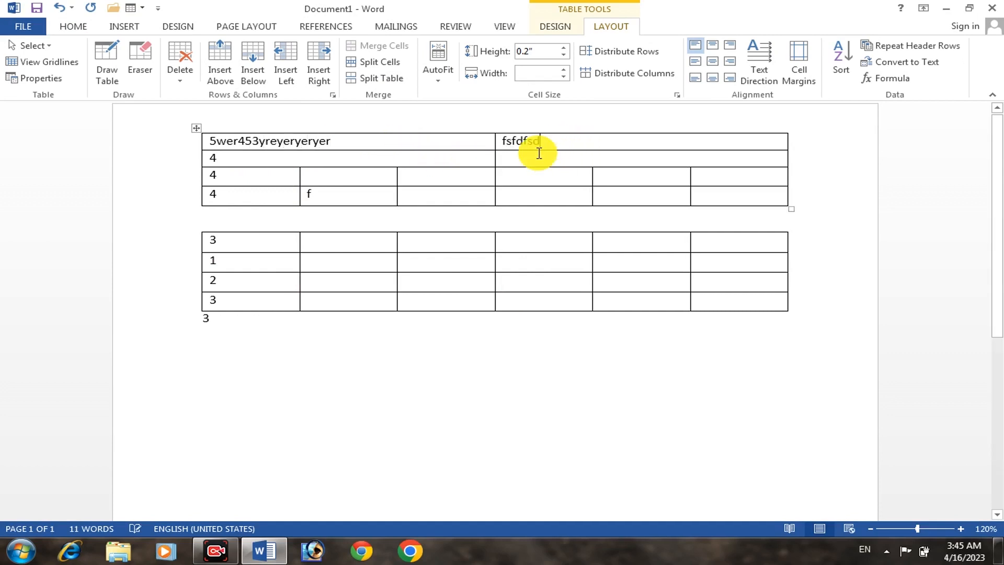
Select the entire upper table and apply AutoFit Contents to it
{"action": "left_click", "coordinate": [197, 130]}
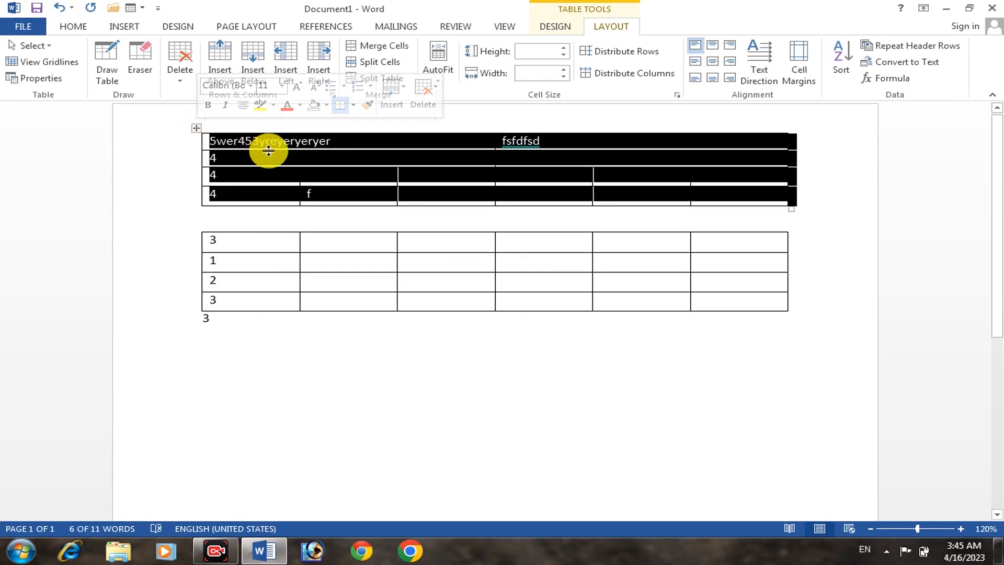
{"action": "left_click", "coordinate": [336, 166]}
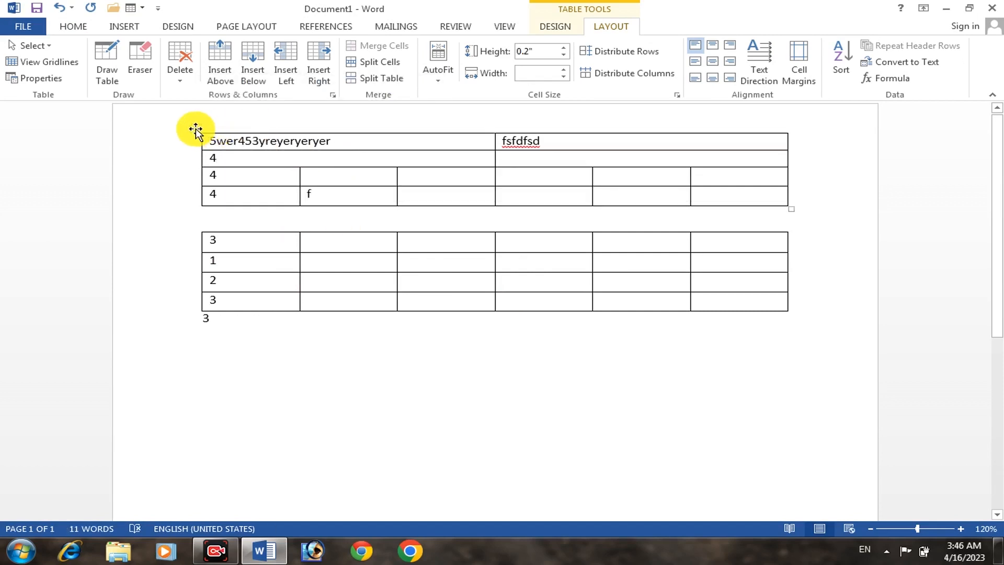
{"action": "left_click", "coordinate": [196, 130]}
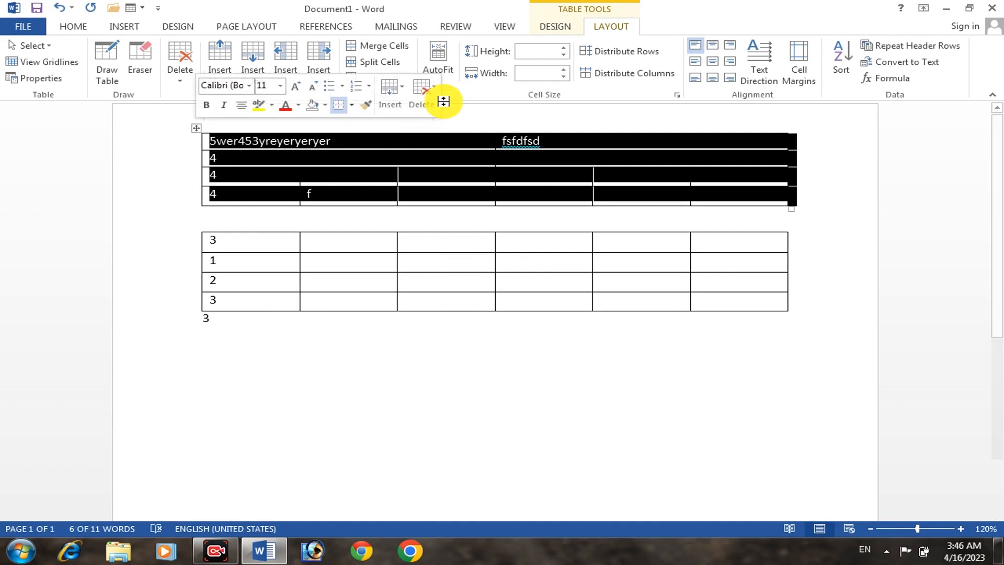
{"action": "left_click", "coordinate": [439, 66]}
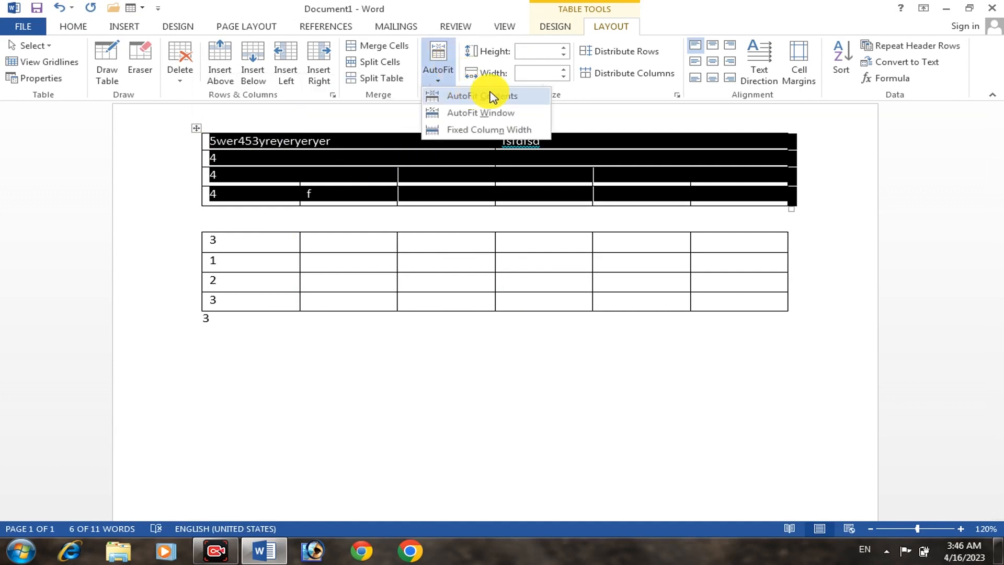
{"action": "left_click", "coordinate": [472, 96]}
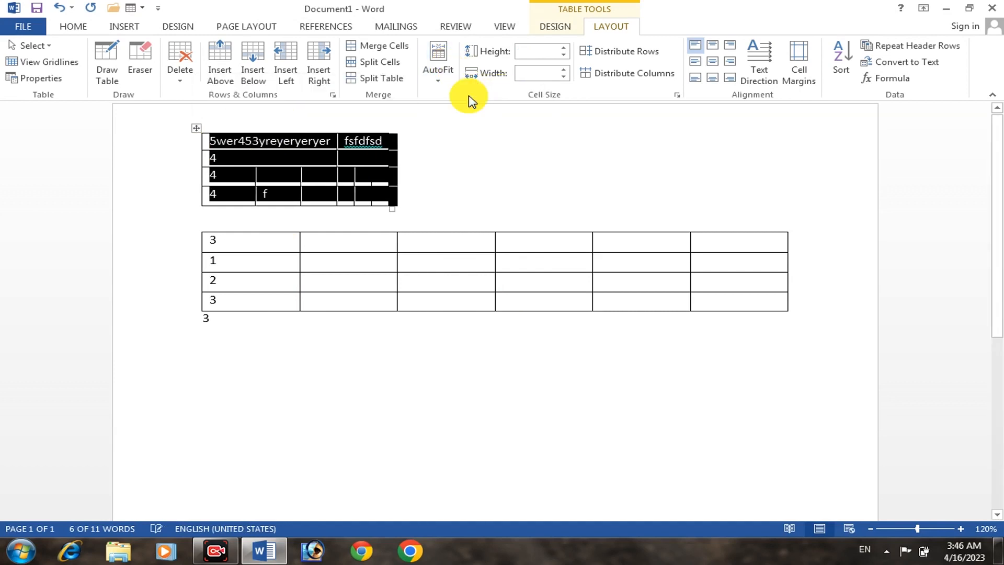
{"action": "left_click", "coordinate": [338, 139]}
{"action": "left_click", "coordinate": [310, 143]}
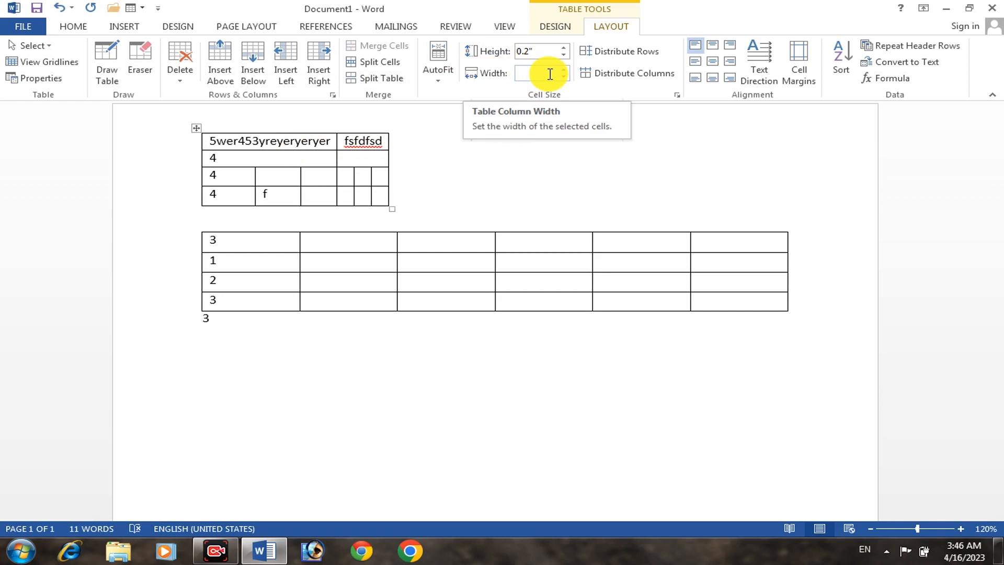
Increase the height of the upper table's first row to 1.5"
{"action": "left_click", "coordinate": [528, 73]}
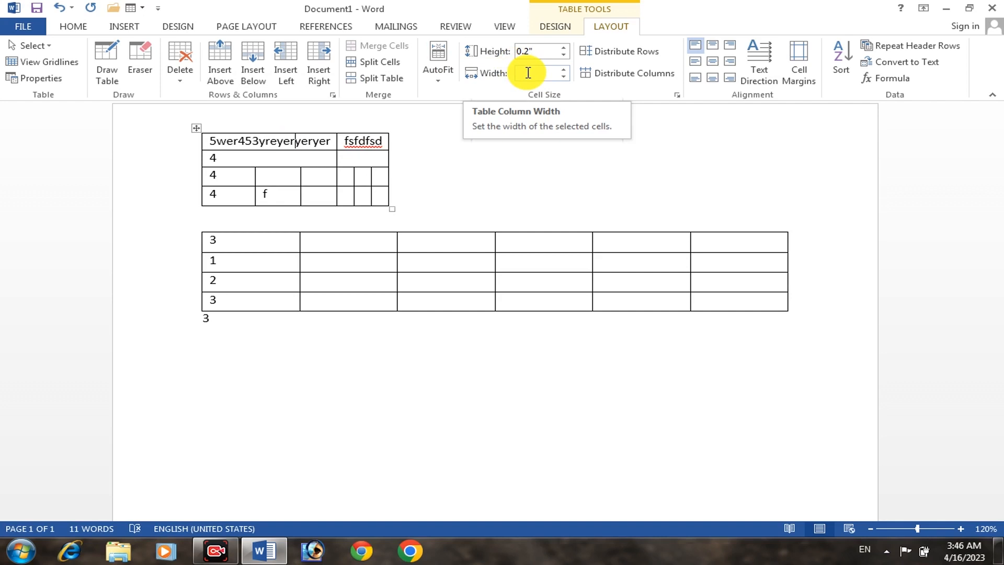
{"action": "left_click", "coordinate": [563, 47]}
{"action": "left_click", "coordinate": [563, 47]}
{"action": "left_click", "coordinate": [563, 47]}
{"action": "left_click", "coordinate": [563, 47]}
{"action": "left_click", "coordinate": [563, 48]}
{"action": "left_click", "coordinate": [564, 47]}
{"action": "left_click", "coordinate": [564, 47]}
{"action": "left_click", "coordinate": [563, 47]}
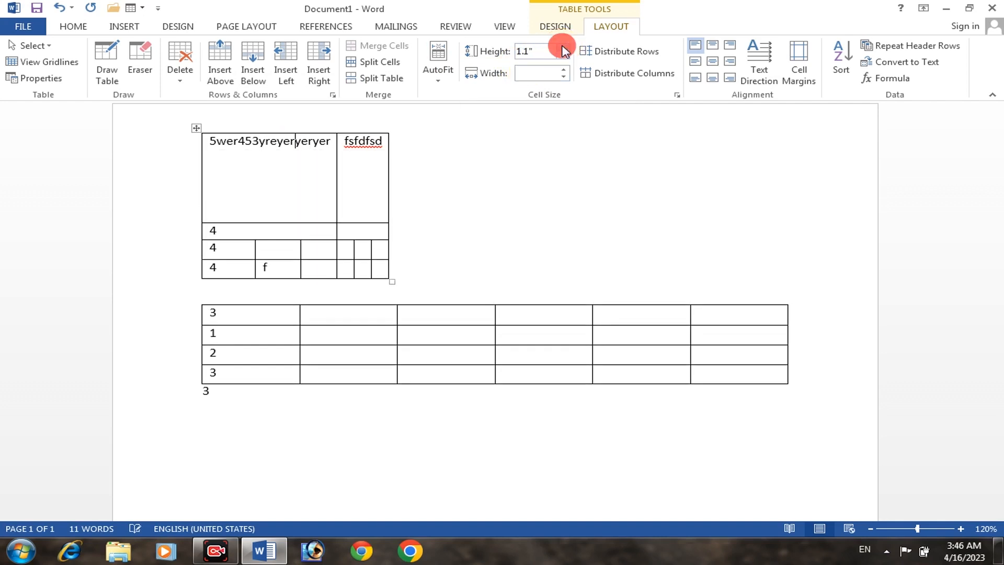
{"action": "left_click", "coordinate": [563, 47]}
{"action": "left_click", "coordinate": [563, 47]}
{"action": "left_click", "coordinate": [563, 47]}
{"action": "left_click", "coordinate": [564, 48]}
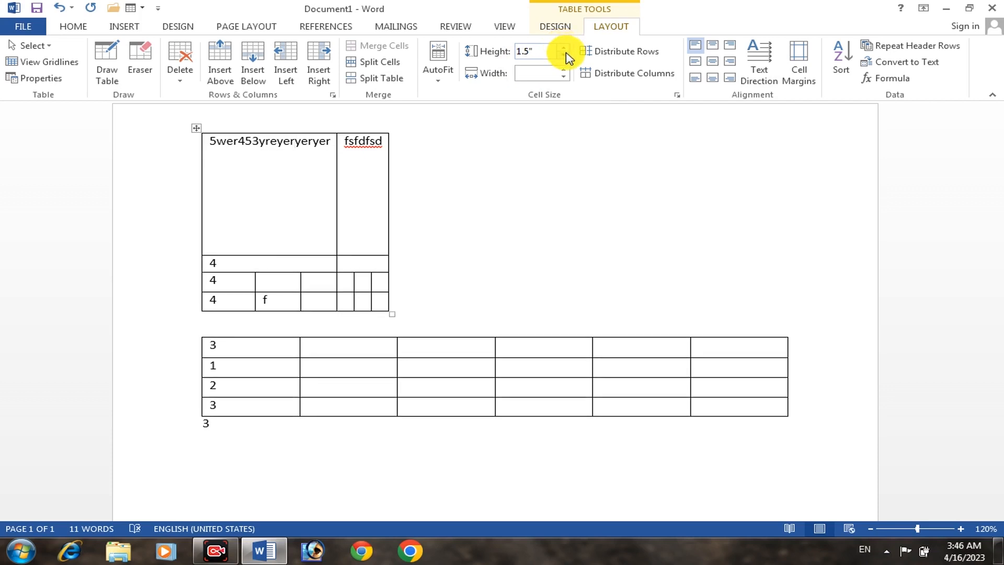
Reduce the height of the upper table's first row to 0.4"
{"action": "left_click", "coordinate": [564, 54]}
{"action": "left_click", "coordinate": [563, 55]}
{"action": "left_click", "coordinate": [564, 55]}
{"action": "left_click", "coordinate": [563, 55]}
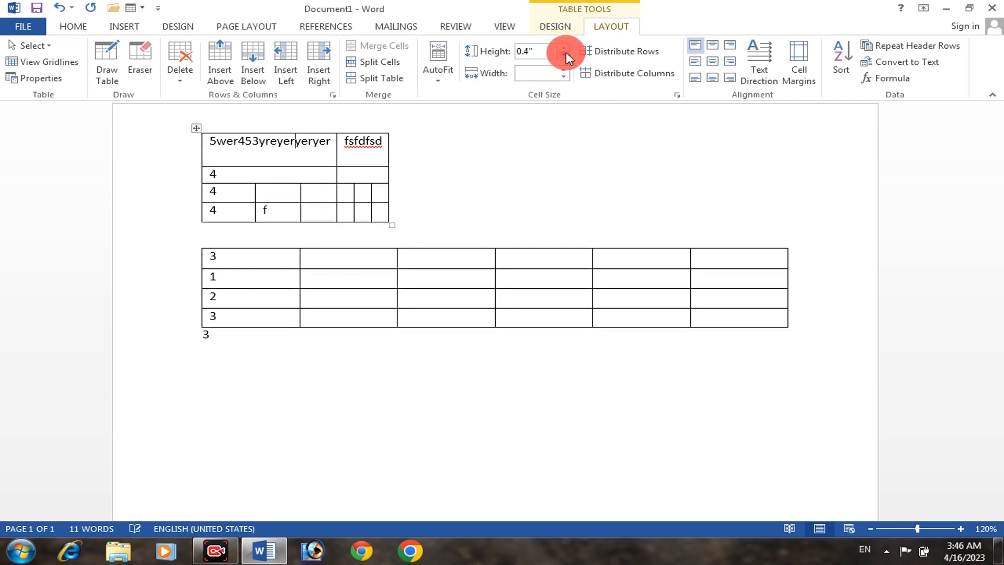
Set the width of the upper table's first column to 1.49" and the fsfdfsd cell's column to 0.57"
{"action": "left_click", "coordinate": [564, 70]}
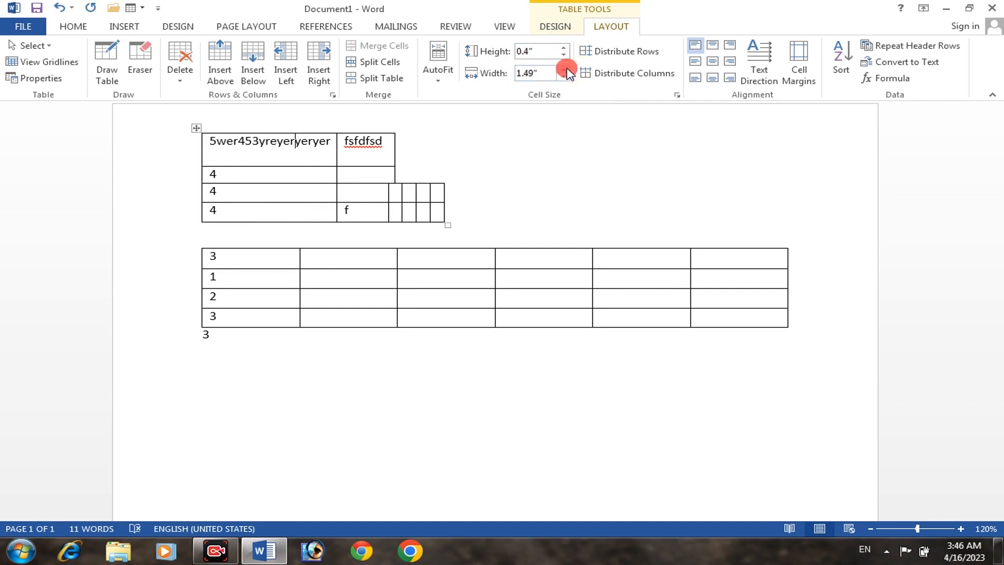
{"action": "left_click", "coordinate": [336, 154]}
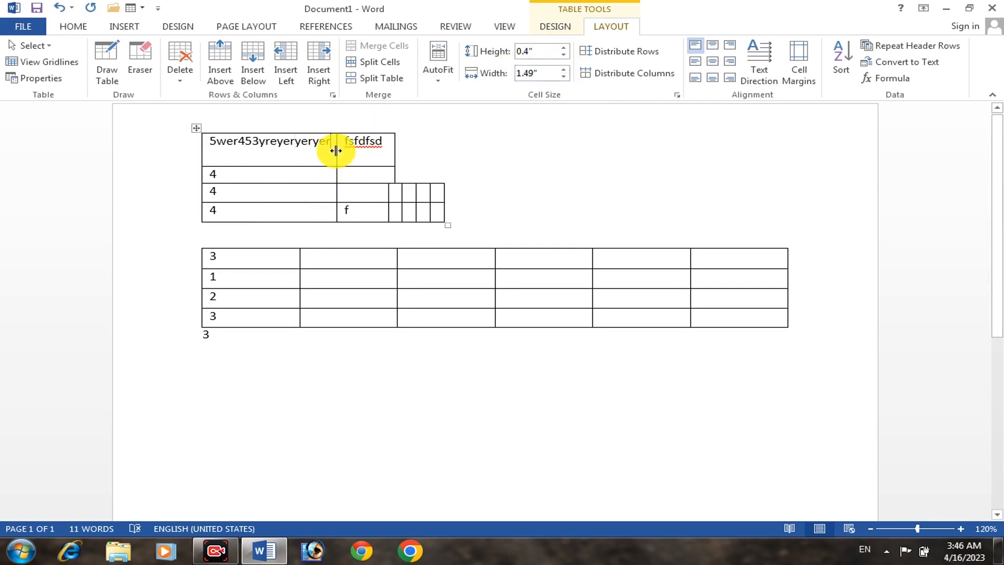
{"action": "left_click", "coordinate": [563, 69]}
{"action": "left_click", "coordinate": [564, 70]}
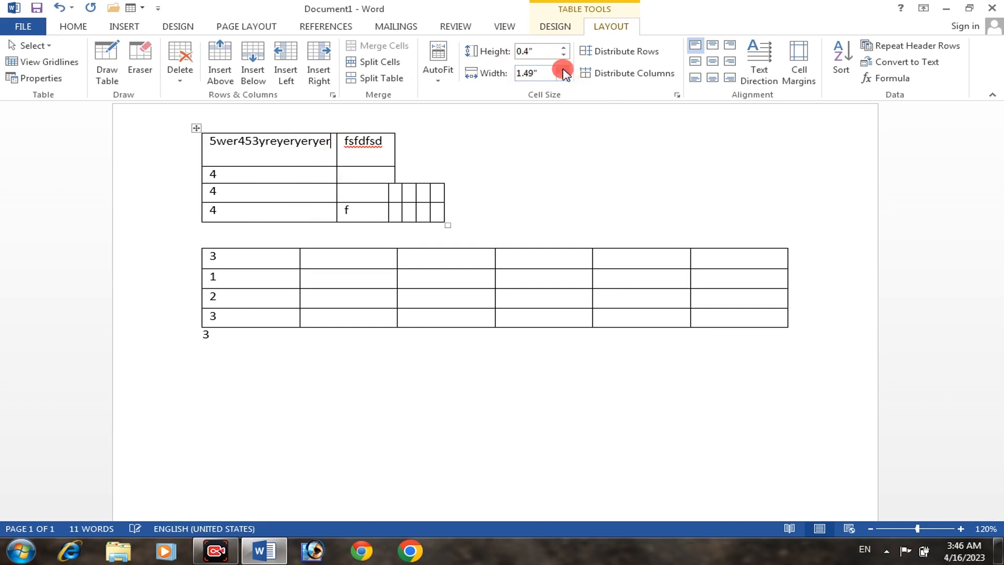
{"action": "left_click", "coordinate": [564, 69]}
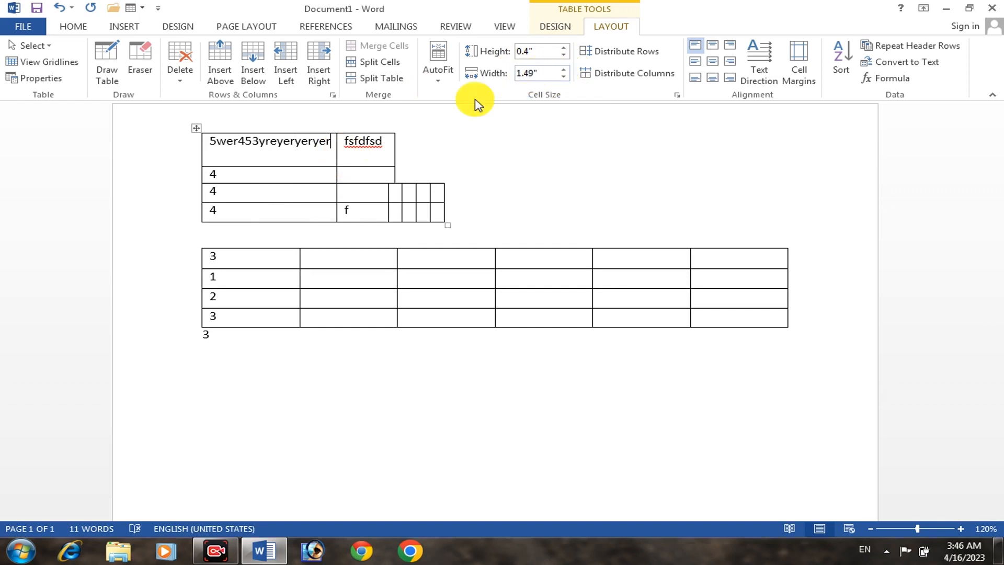
{"action": "left_click", "coordinate": [374, 155]}
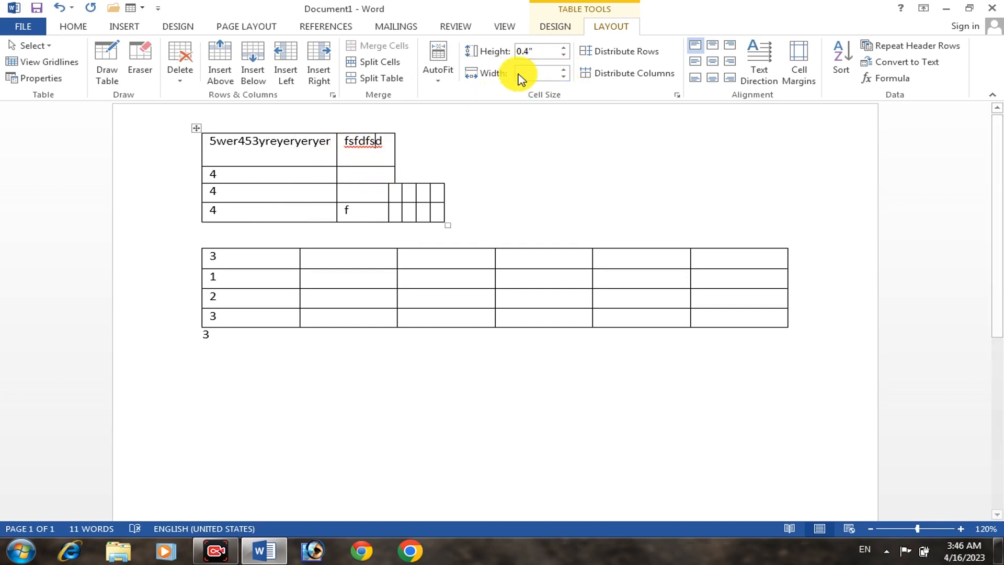
{"action": "left_click", "coordinate": [560, 67]}
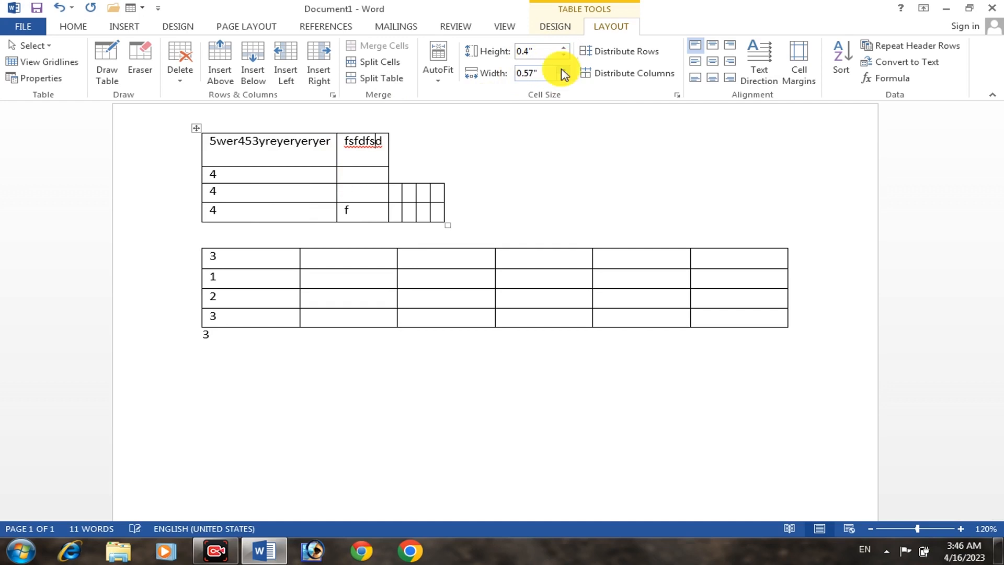
Select the entire upper table and apply AutoFit Window to it
{"action": "left_click", "coordinate": [197, 129]}
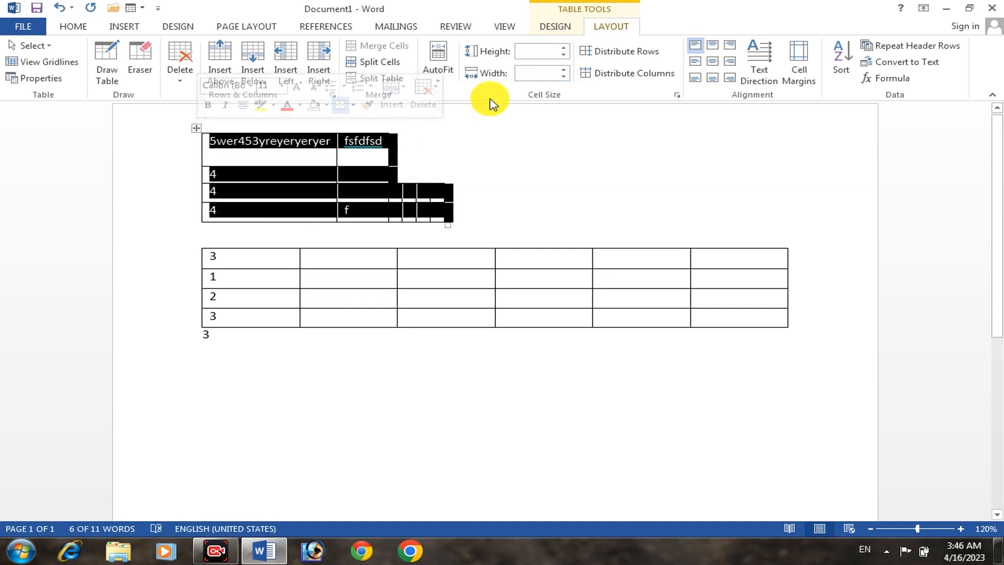
{"action": "left_click", "coordinate": [443, 71]}
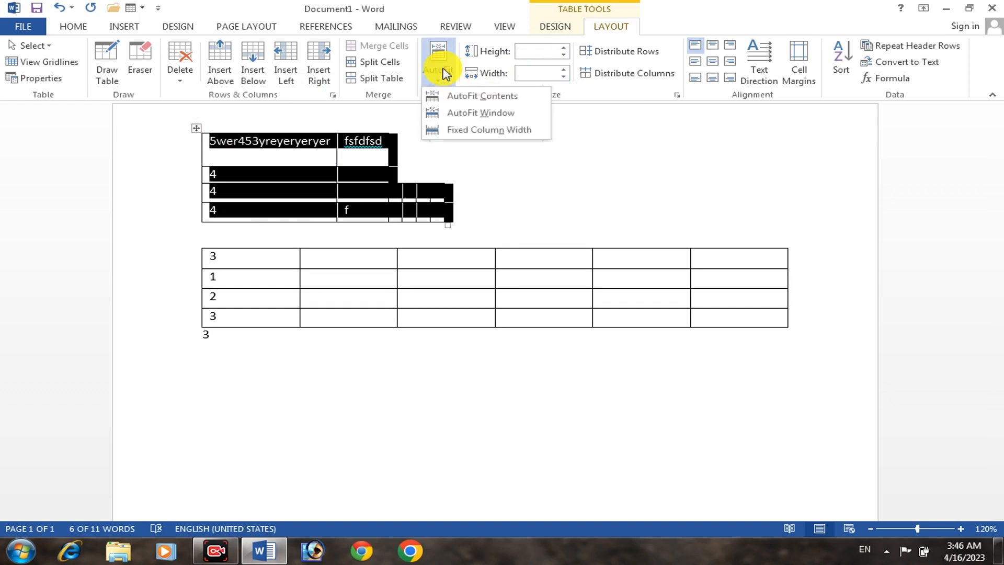
{"action": "left_click", "coordinate": [468, 112]}
Widen the upper table's second column, containing fsfdfsd, to about 3"
{"action": "left_click", "coordinate": [581, 146]}
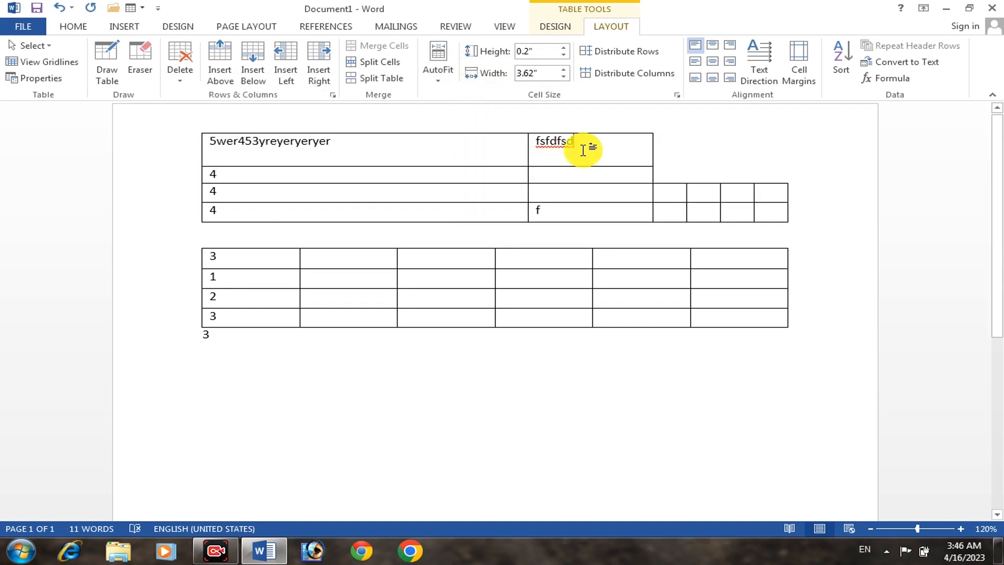
{"action": "left_click", "coordinate": [563, 71]}
{"action": "left_click", "coordinate": [563, 71]}
{"action": "left_click", "coordinate": [563, 71]}
{"action": "left_click", "coordinate": [563, 72]}
{"action": "left_click", "coordinate": [562, 71]}
{"action": "left_click", "coordinate": [563, 72]}
{"action": "left_click", "coordinate": [563, 72]}
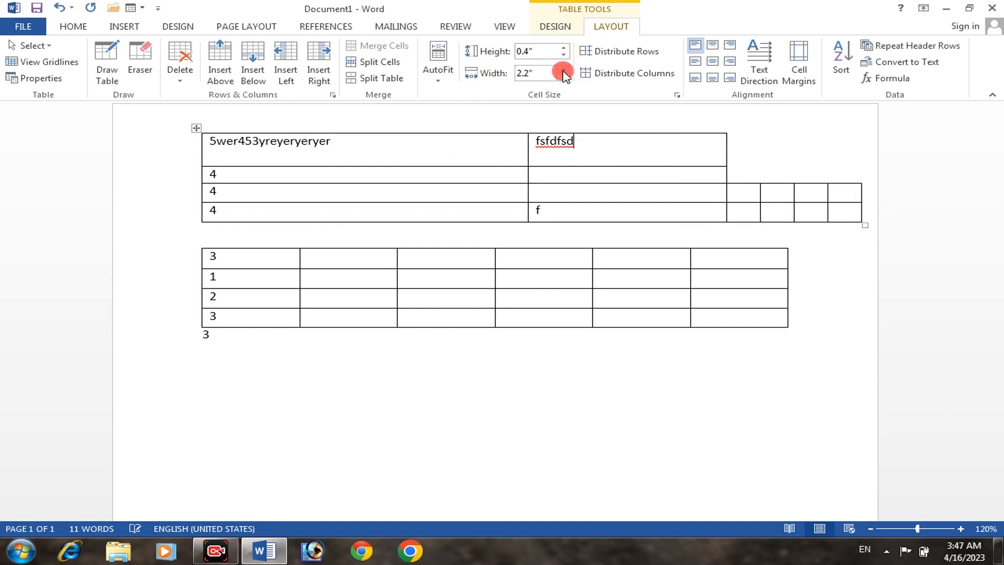
{"action": "left_click", "coordinate": [563, 72]}
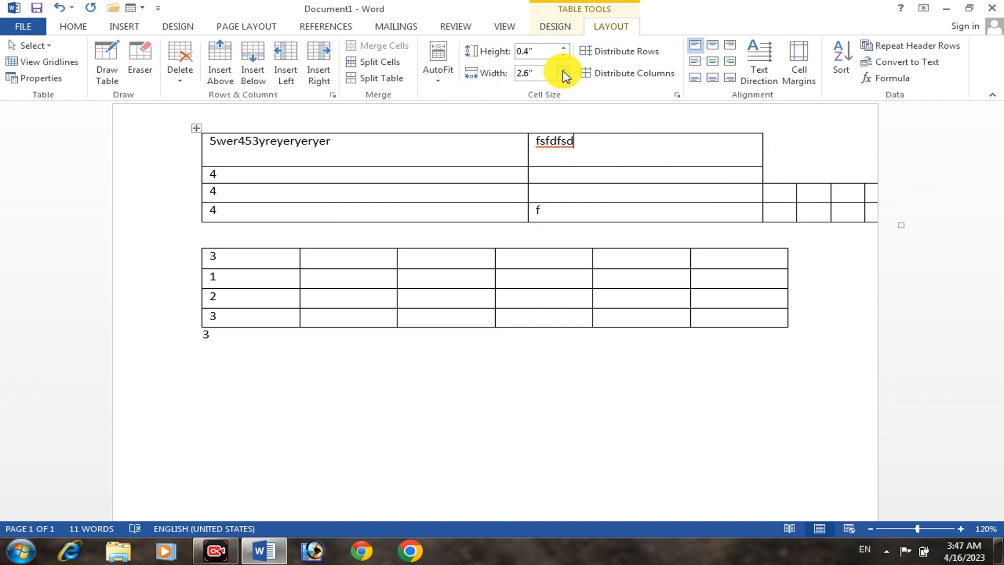
{"action": "left_click", "coordinate": [563, 72]}
{"action": "left_click", "coordinate": [563, 71]}
{"action": "left_click", "coordinate": [563, 71]}
{"action": "left_click", "coordinate": [563, 71]}
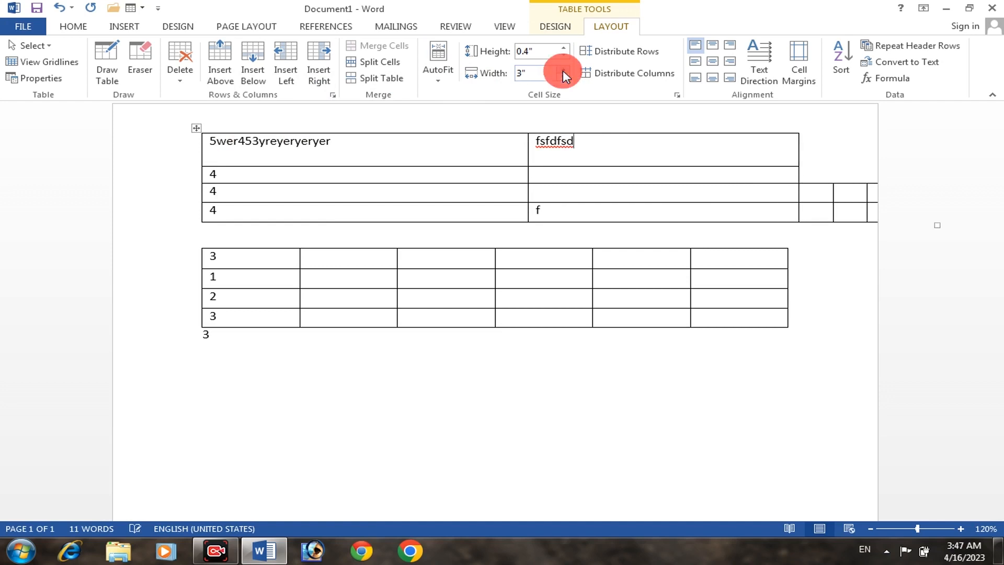
{"action": "left_click", "coordinate": [563, 72]}
Narrow the upper table's second column, containing fsfdfsd, to 0.9"
{"action": "left_click", "coordinate": [563, 77]}
{"action": "left_click", "coordinate": [563, 76]}
{"action": "left_click", "coordinate": [563, 77]}
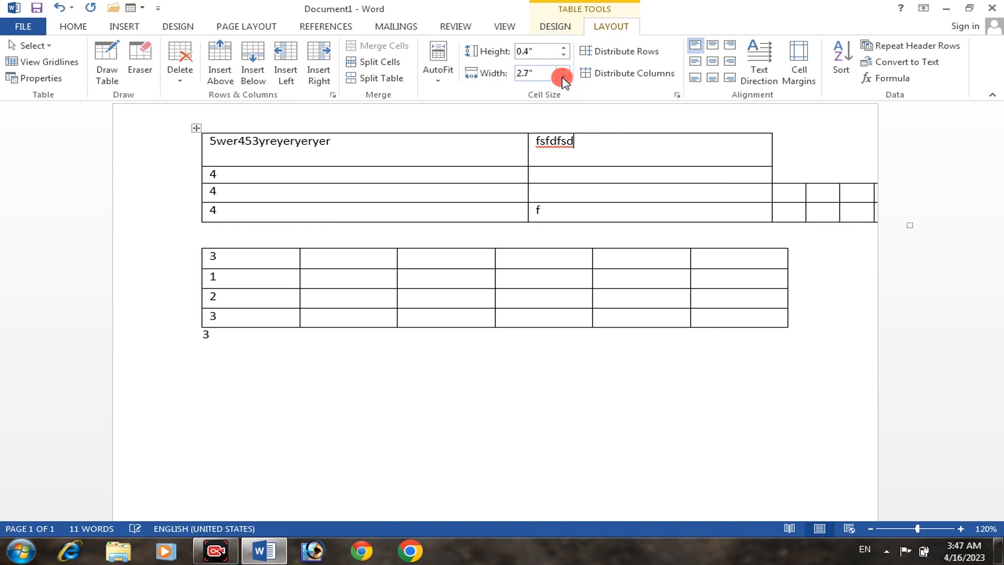
{"action": "left_click", "coordinate": [563, 77]}
{"action": "left_click", "coordinate": [562, 77]}
{"action": "left_click", "coordinate": [563, 77]}
{"action": "left_click", "coordinate": [562, 77]}
{"action": "left_click", "coordinate": [562, 76]}
{"action": "left_click", "coordinate": [563, 77]}
{"action": "left_click", "coordinate": [562, 77]}
{"action": "left_click", "coordinate": [563, 77]}
{"action": "left_click", "coordinate": [562, 77]}
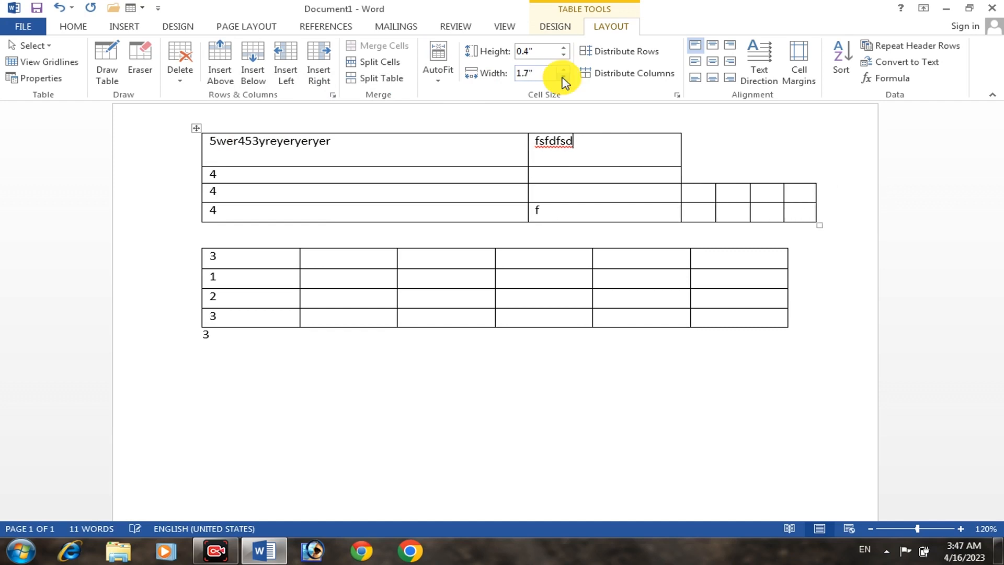
{"action": "left_click", "coordinate": [563, 77]}
{"action": "left_click", "coordinate": [562, 77]}
{"action": "left_click", "coordinate": [563, 77]}
{"action": "left_click", "coordinate": [563, 76]}
{"action": "left_click", "coordinate": [563, 76]}
{"action": "left_click", "coordinate": [563, 77]}
{"action": "left_click", "coordinate": [563, 77]}
{"action": "left_click", "coordinate": [563, 77]}
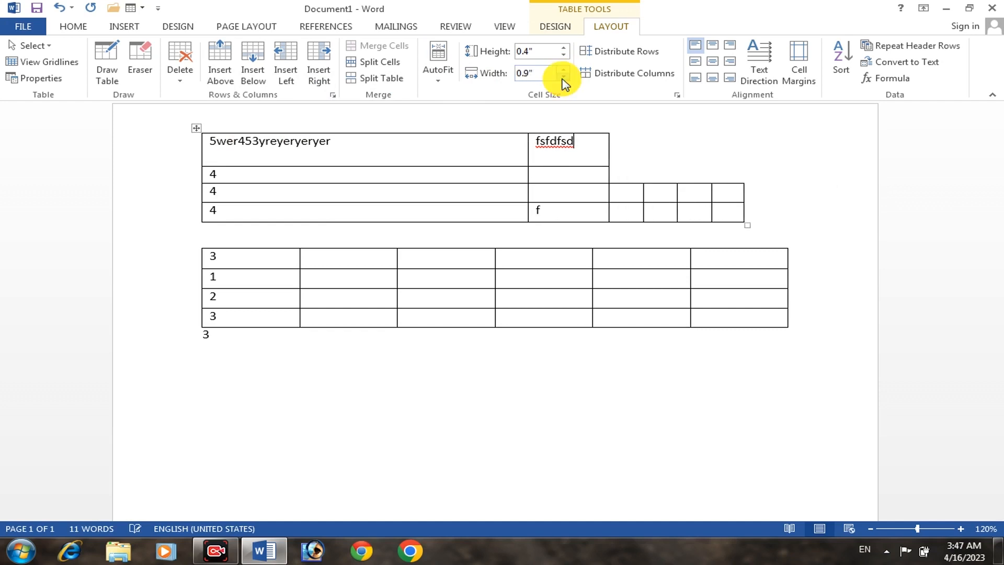
Delete both tables and the leftover 3 below them so that the page is empty
{"action": "left_click", "coordinate": [195, 128]}
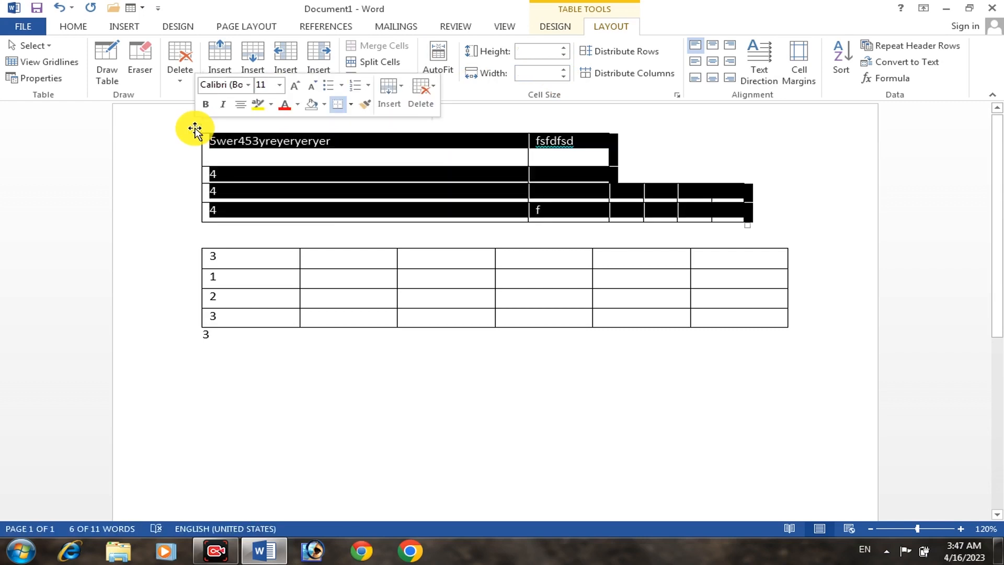
{"action": "key", "text": "BackSpace"}
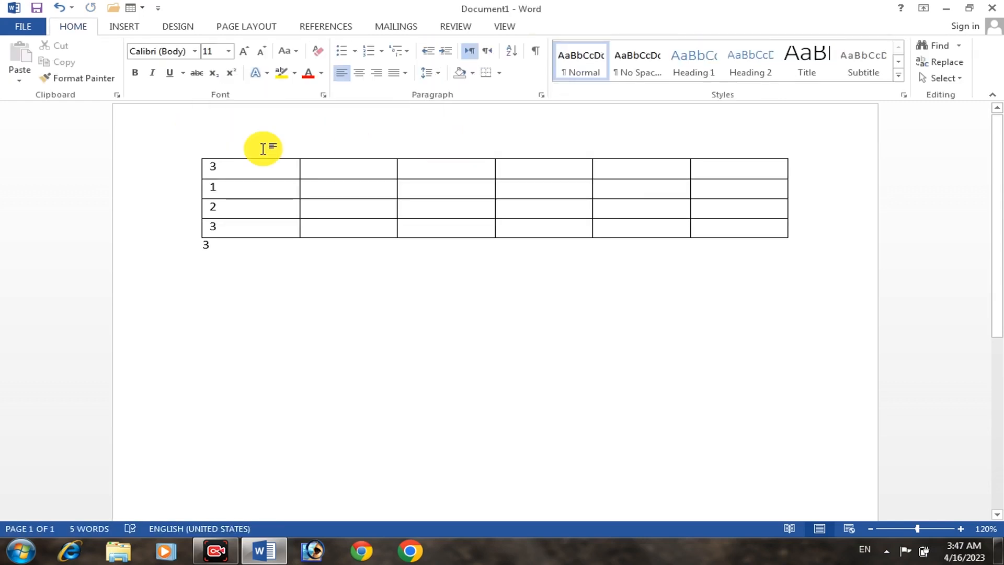
{"action": "left_click", "coordinate": [213, 186]}
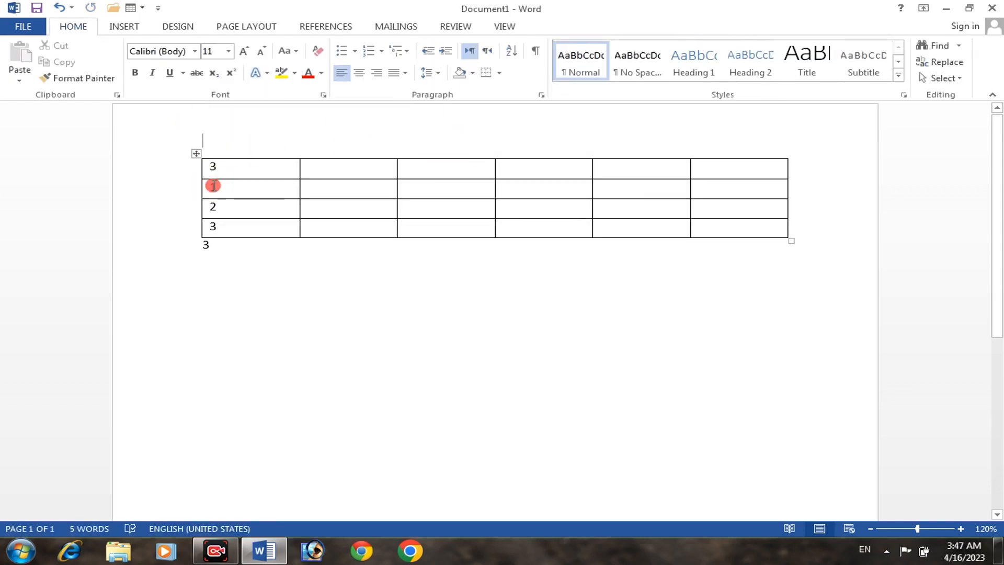
{"action": "left_click", "coordinate": [198, 155]}
{"action": "key", "text": "BackSpace"}
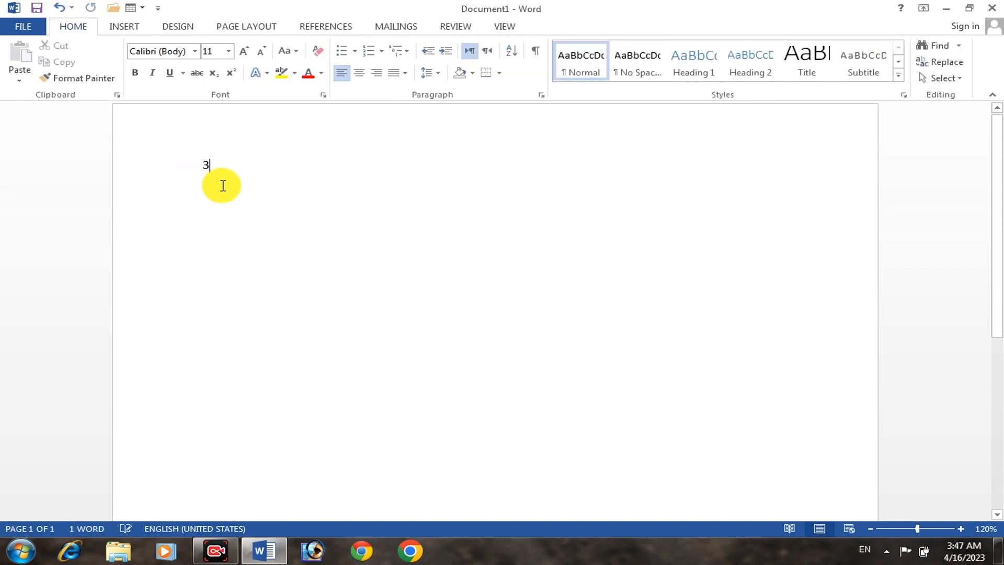
{"action": "key", "text": "BackSpace"}
{"action": "key", "text": "BackSpace"}
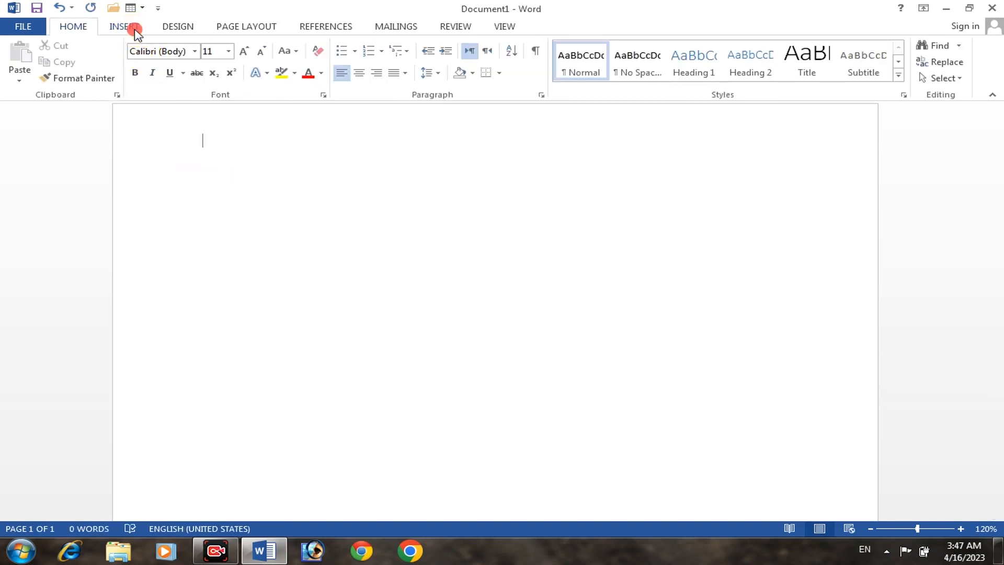
Draw a new table outline about 7.01" wide and 1.9" high with the Draw Table tool
{"action": "left_click", "coordinate": [129, 27]}
{"action": "left_click", "coordinate": [100, 54]}
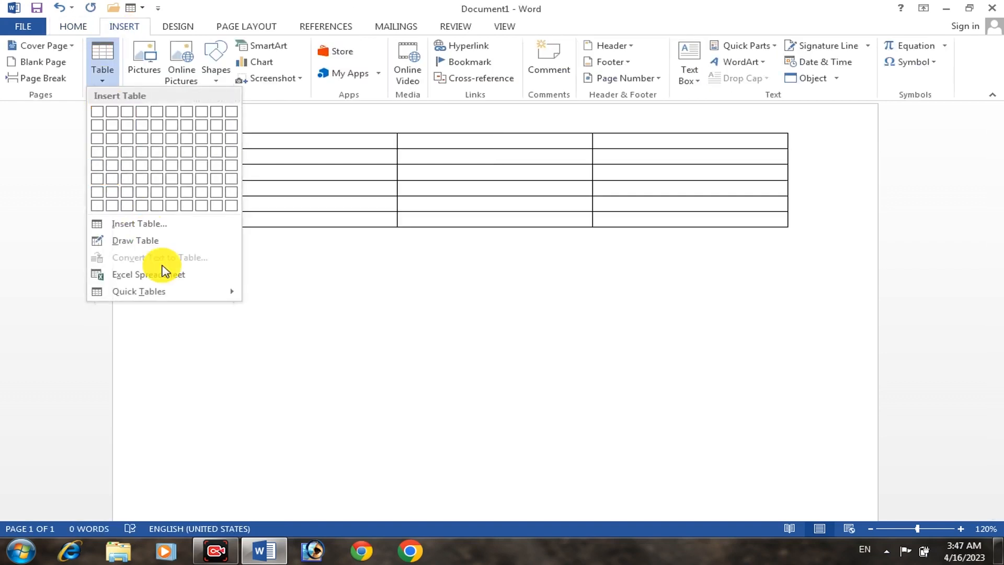
{"action": "left_click", "coordinate": [160, 246]}
{"action": "mouse_move", "coordinate": [204, 178]}
{"action": "left_mouse_down"}
{"action": "mouse_move", "coordinate": [516, 305]}
{"action": "mouse_move", "coordinate": [836, 331]}
{"action": "left_mouse_up"}
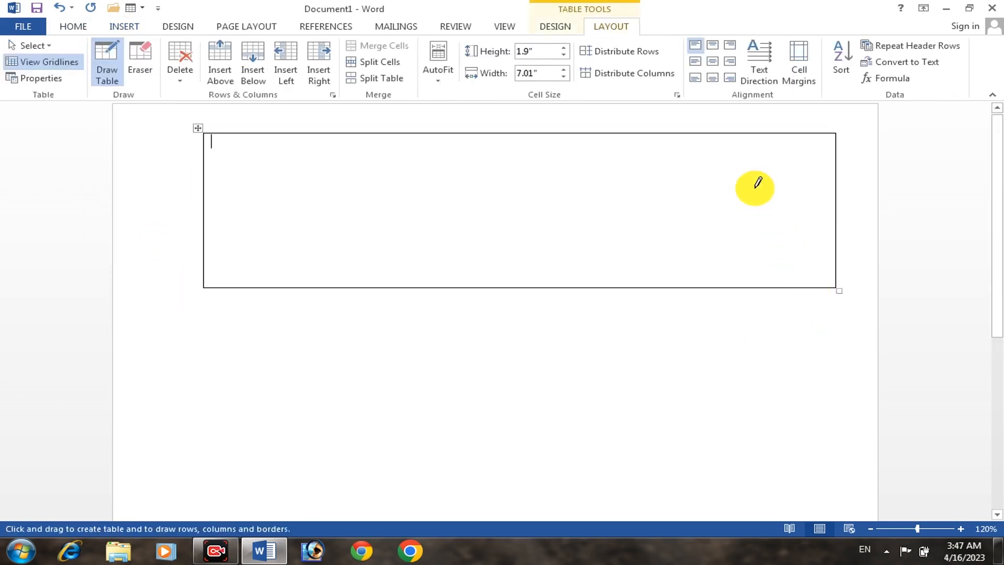
Draw three vertical borders to form four uneven columns, making the first column about 0.24" wide
{"action": "left_click_drag", "start_coordinate": [751, 137], "coordinate": [751, 283]}
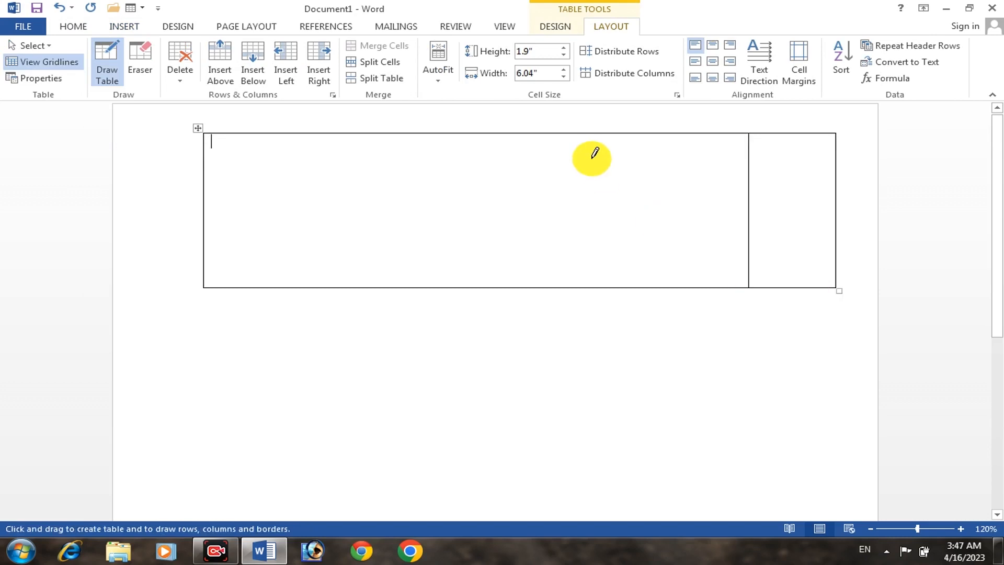
{"action": "left_click_drag", "start_coordinate": [589, 137], "coordinate": [590, 283]}
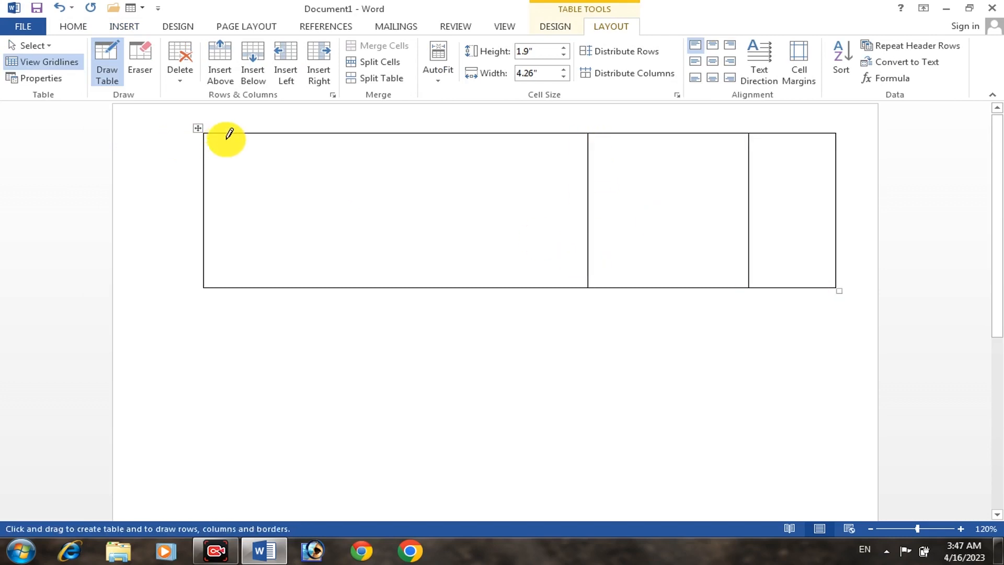
{"action": "mouse_move", "coordinate": [226, 134]}
{"action": "left_mouse_down"}
{"action": "mouse_move", "coordinate": [224, 238]}
{"action": "mouse_move", "coordinate": [224, 225]}
{"action": "left_mouse_up"}
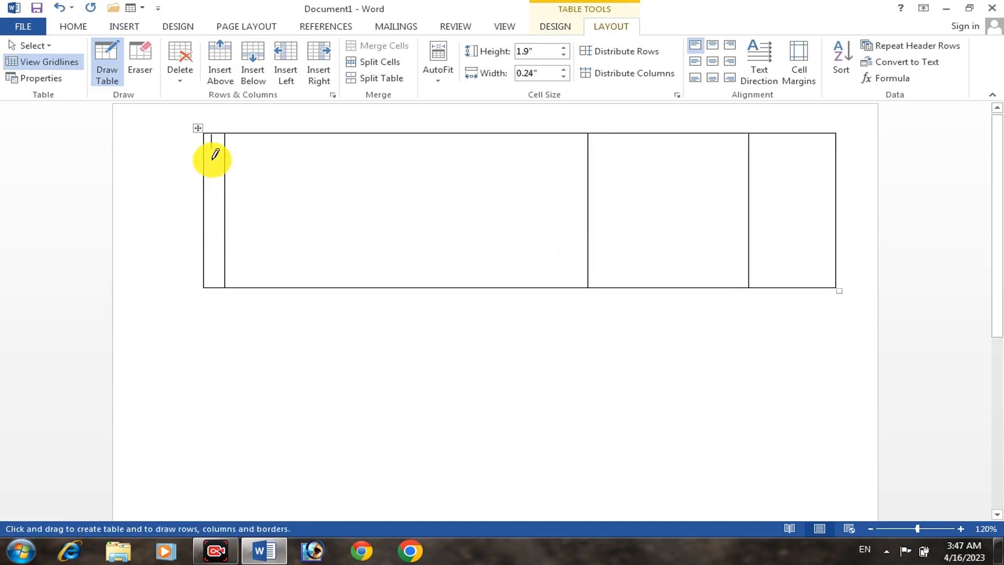
Draw two horizontal borders forming a first row about 0.25" high and a middle row about 1.28" high, and finish drawing
{"action": "left_click_drag", "start_coordinate": [321, 157], "coordinate": [831, 158]}
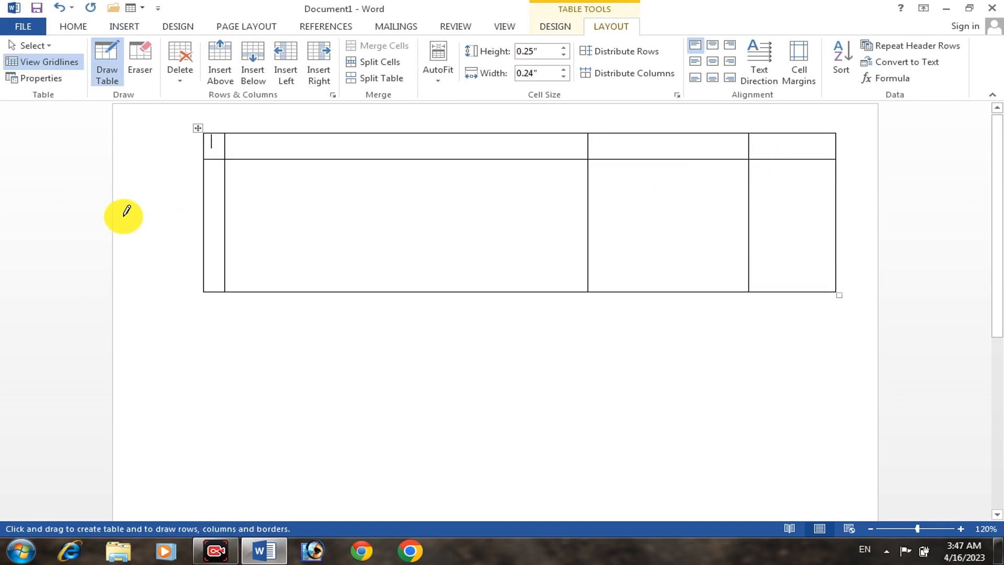
{"action": "left_click_drag", "start_coordinate": [209, 259], "coordinate": [831, 255]}
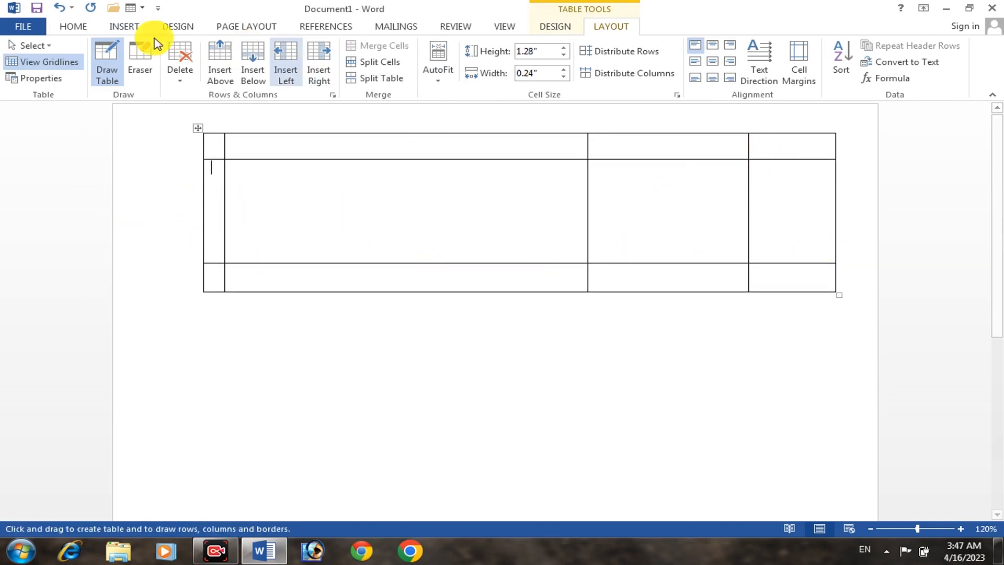
{"action": "left_click", "coordinate": [107, 62]}
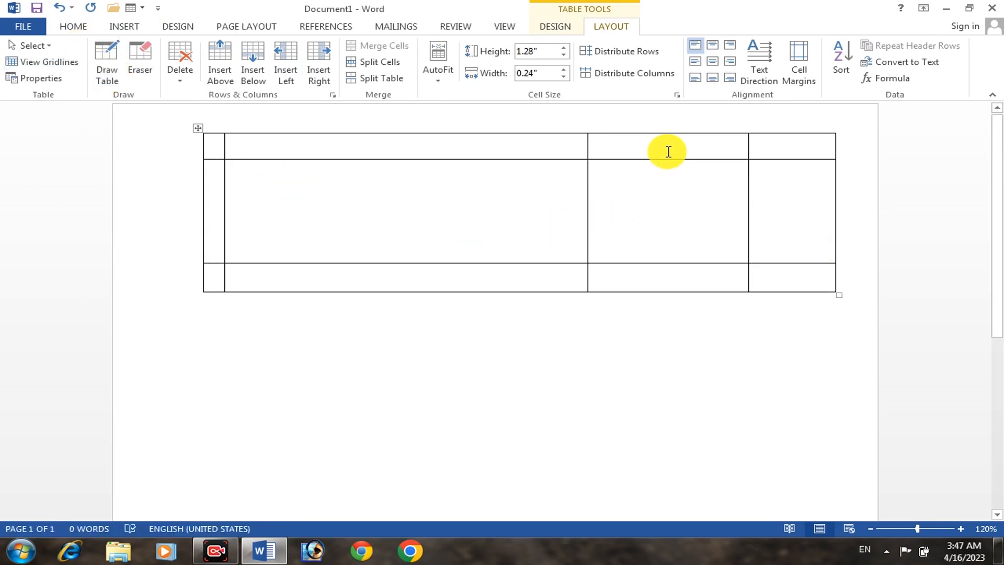
Distribute all three rows of the whole table to equal heights and its four columns to equal widths
{"action": "left_click", "coordinate": [619, 49]}
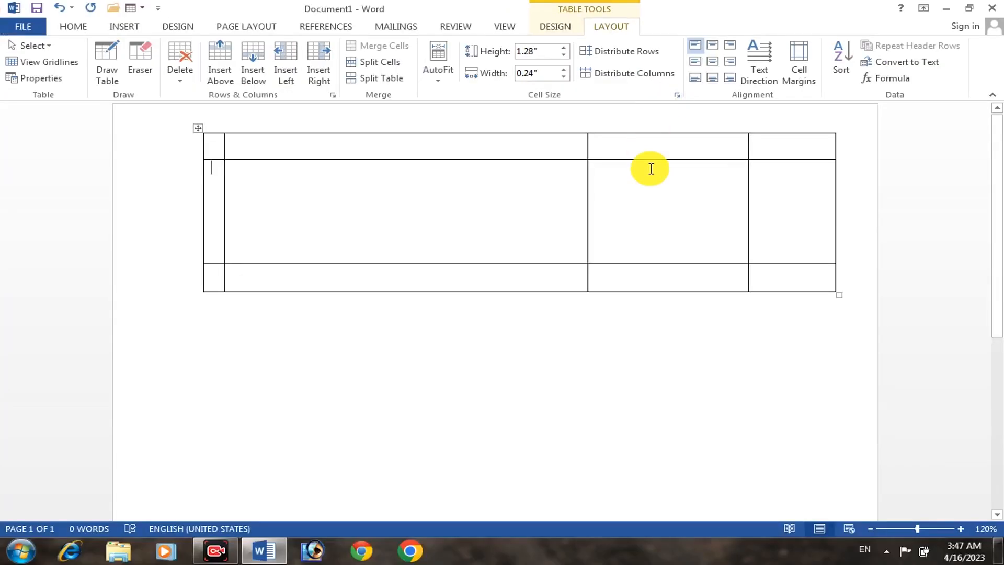
{"action": "left_click", "coordinate": [650, 178]}
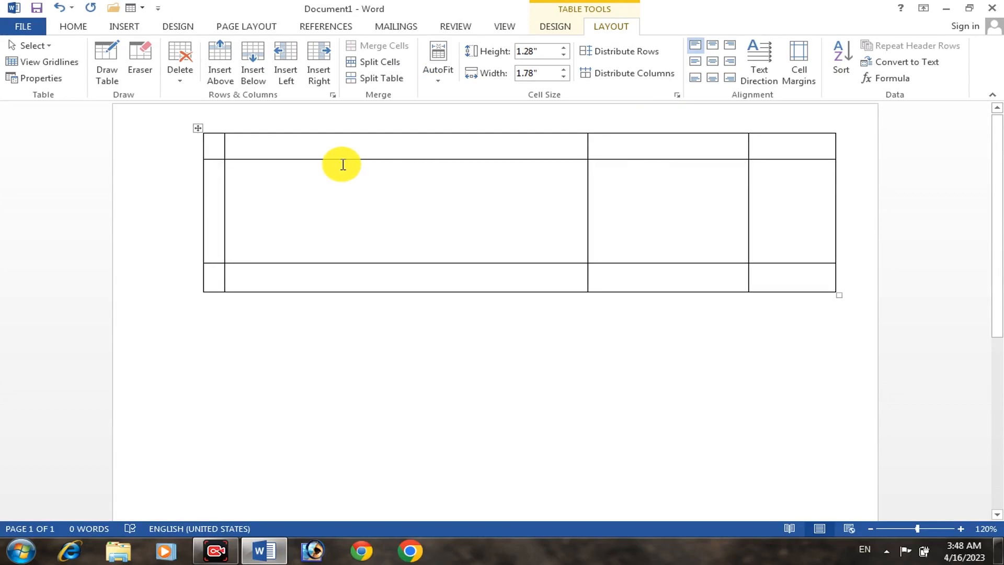
{"action": "mouse_move", "coordinate": [184, 142]}
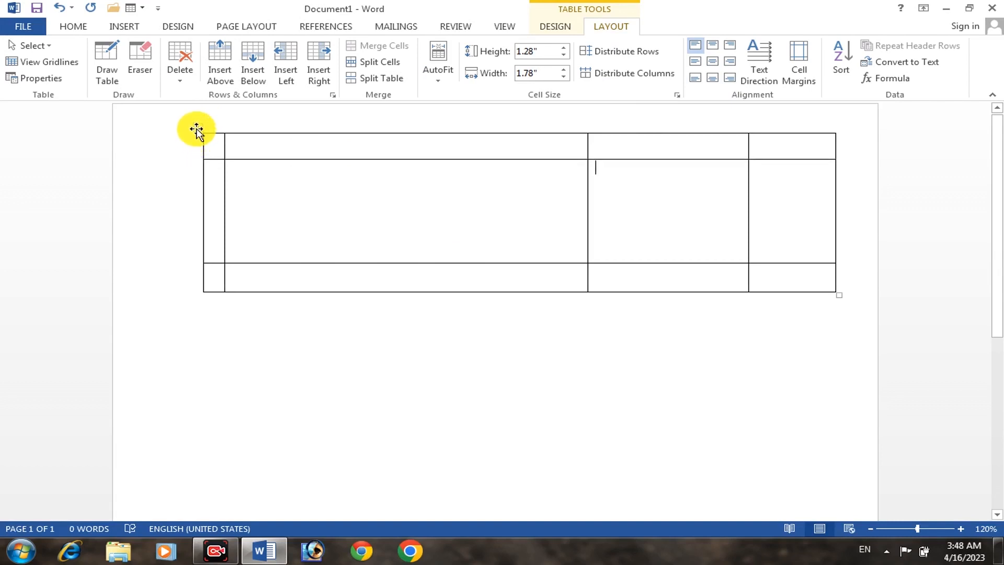
{"action": "left_click", "coordinate": [197, 130]}
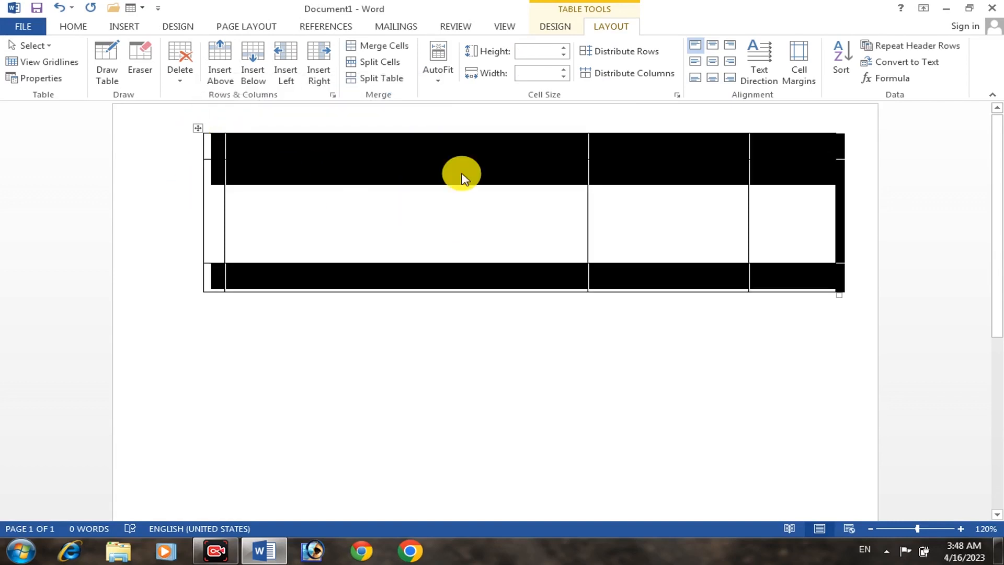
{"action": "left_click", "coordinate": [638, 53]}
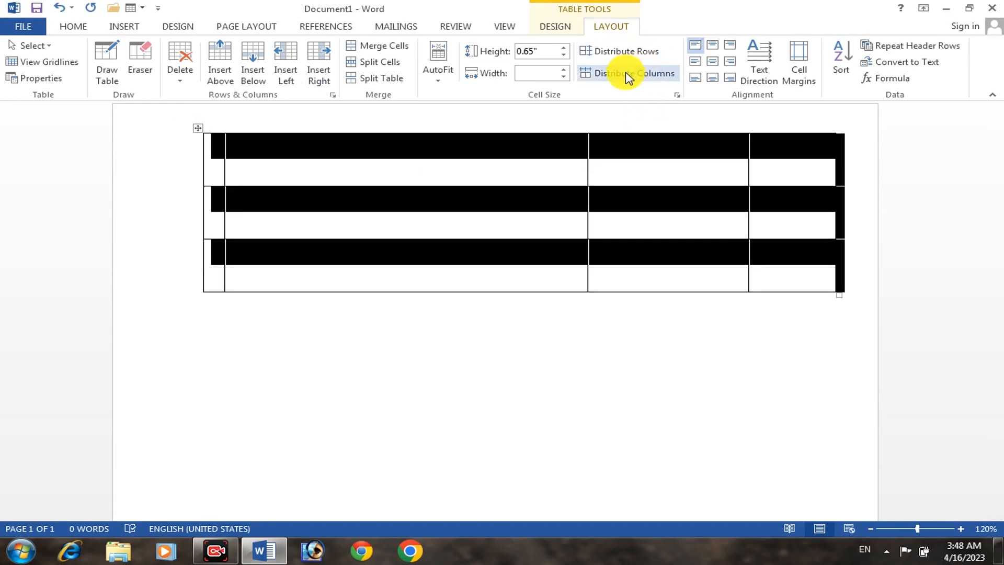
{"action": "left_click", "coordinate": [626, 72]}
{"action": "left_click", "coordinate": [570, 177]}
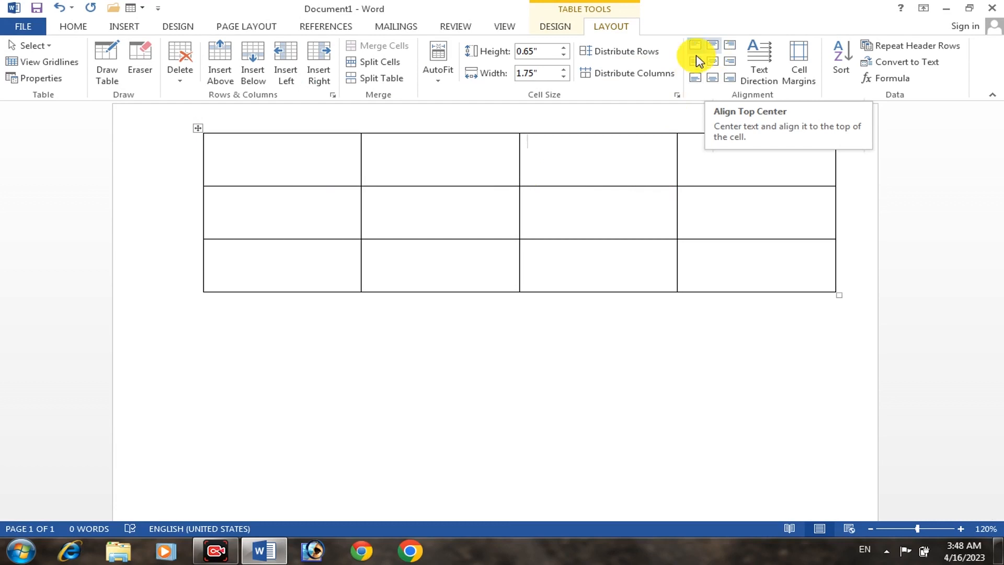
Enter eryeryey in the second cell of the first row and try the different cell alignments, ending with Align Top Left
{"action": "left_click", "coordinate": [426, 166]}
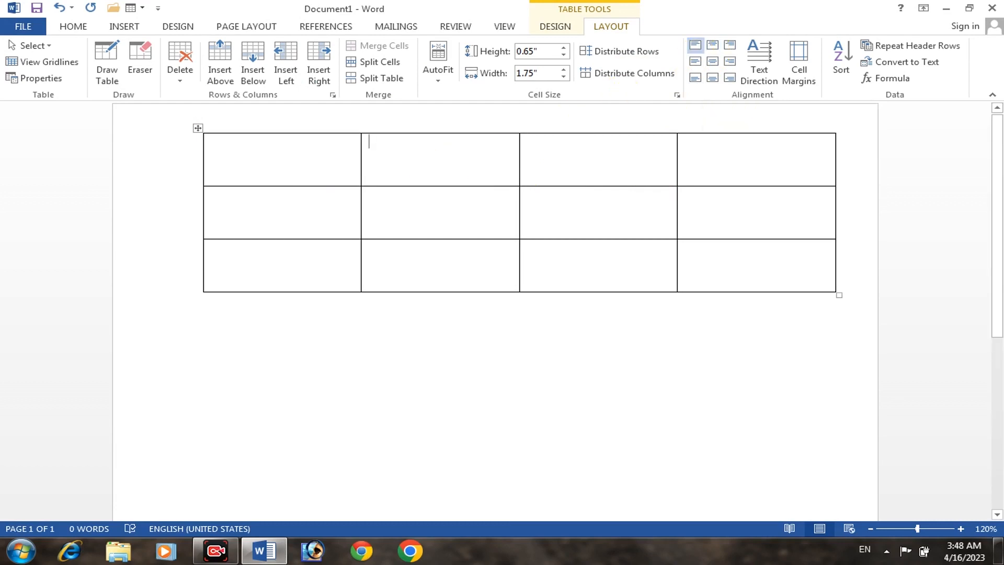
{"action": "type", "text": "eryeryey"}
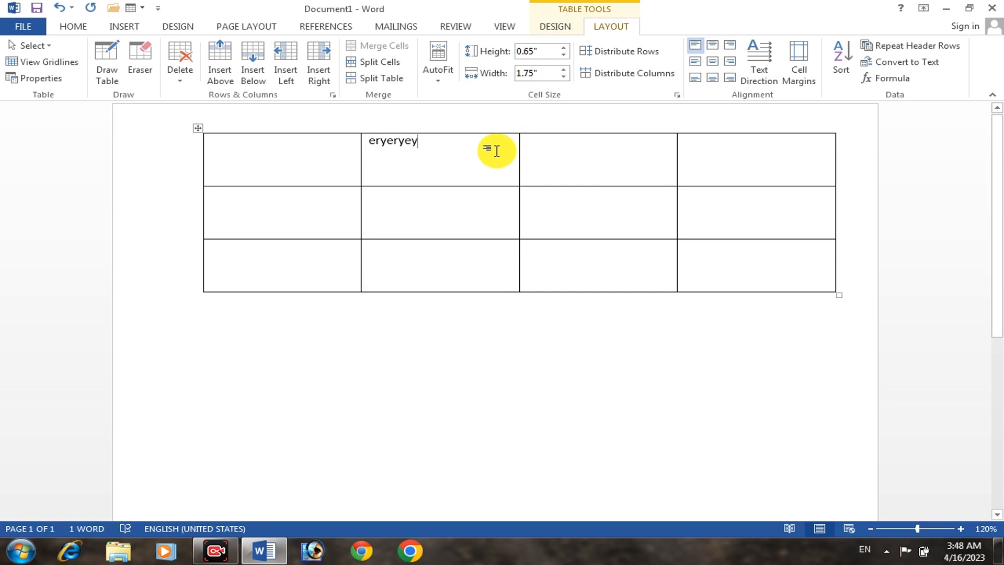
{"action": "left_click", "coordinate": [713, 46]}
{"action": "left_click", "coordinate": [730, 47]}
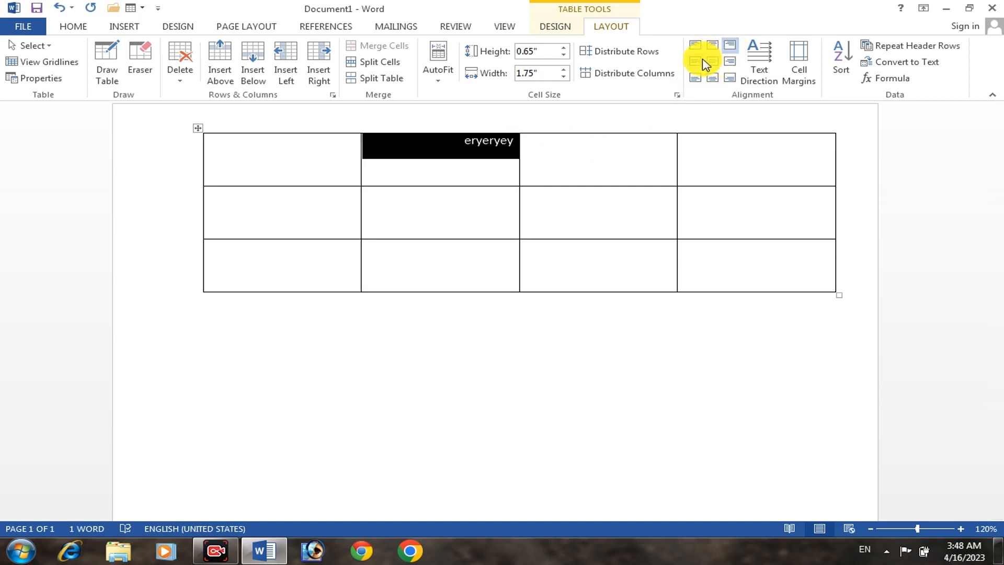
{"action": "left_click", "coordinate": [695, 61]}
{"action": "left_click", "coordinate": [712, 61]}
{"action": "left_click", "coordinate": [729, 61]}
{"action": "left_click", "coordinate": [730, 78]}
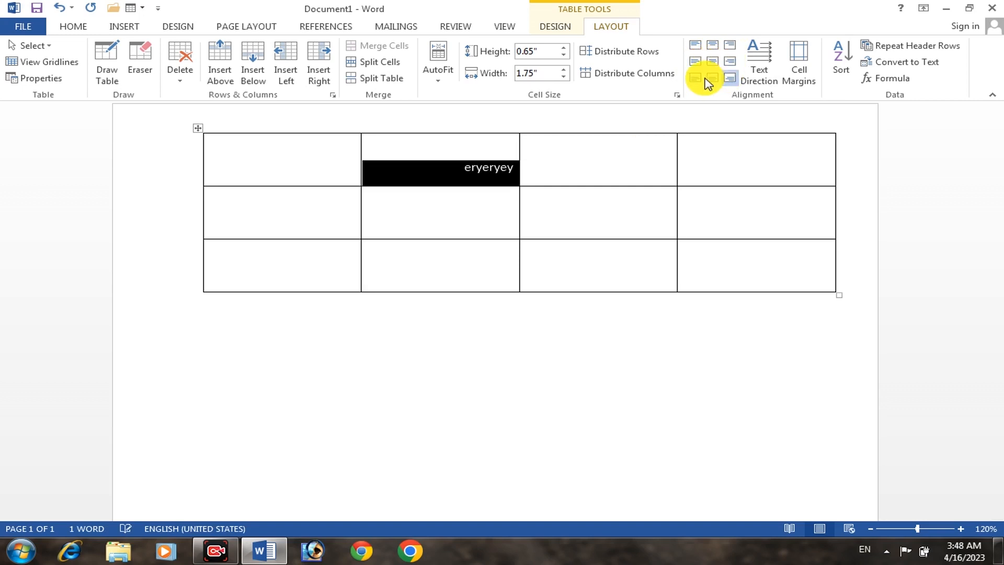
{"action": "left_click", "coordinate": [711, 78]}
{"action": "left_click", "coordinate": [695, 77]}
{"action": "left_click", "coordinate": [696, 46]}
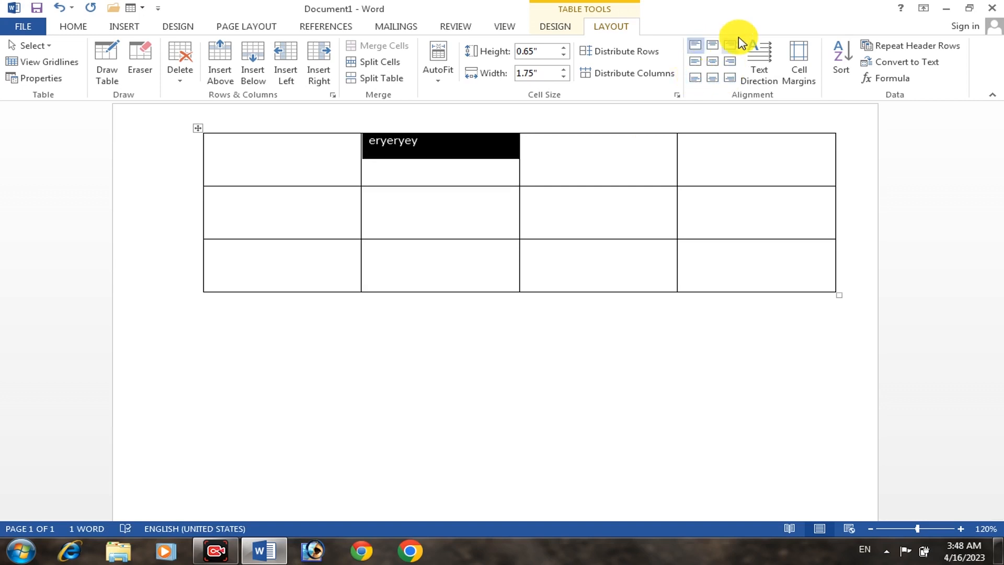
Cycle the text direction of the eryeryey cell through its vertical orientations and return it to horizontal
{"action": "left_click", "coordinate": [761, 64]}
{"action": "left_click", "coordinate": [761, 64]}
{"action": "left_click", "coordinate": [761, 64]}
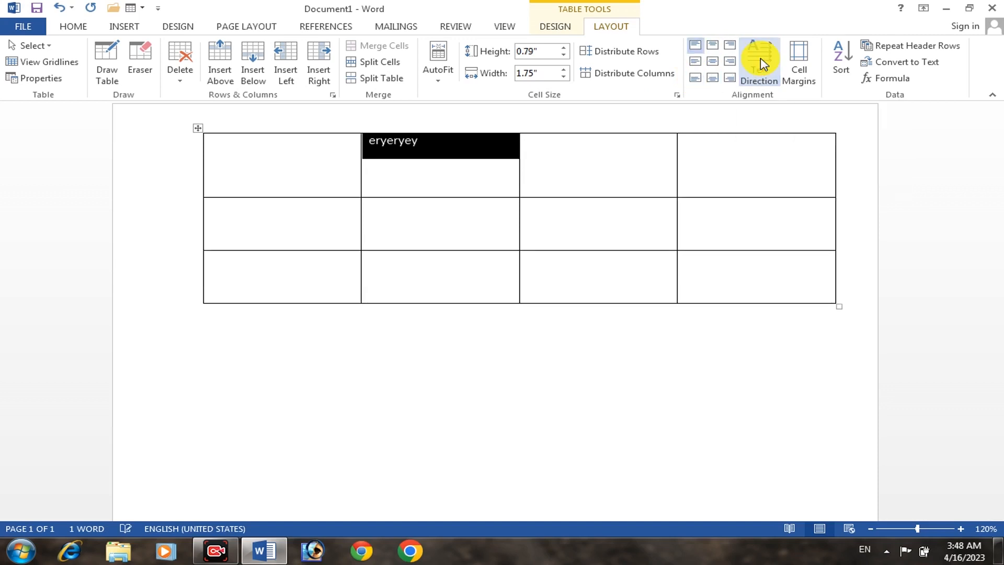
{"action": "left_click", "coordinate": [760, 64]}
{"action": "left_click", "coordinate": [761, 64]}
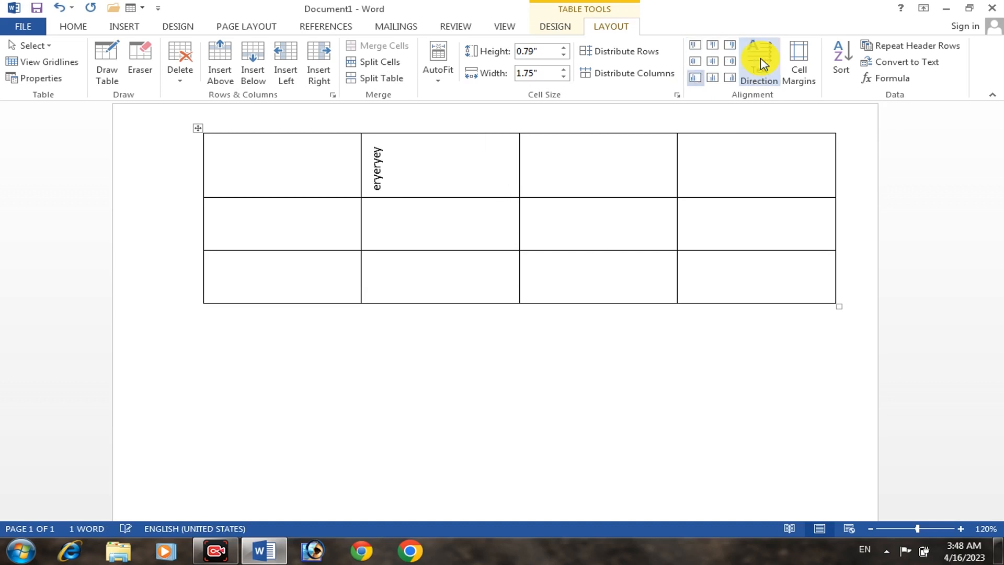
{"action": "left_click", "coordinate": [760, 64]}
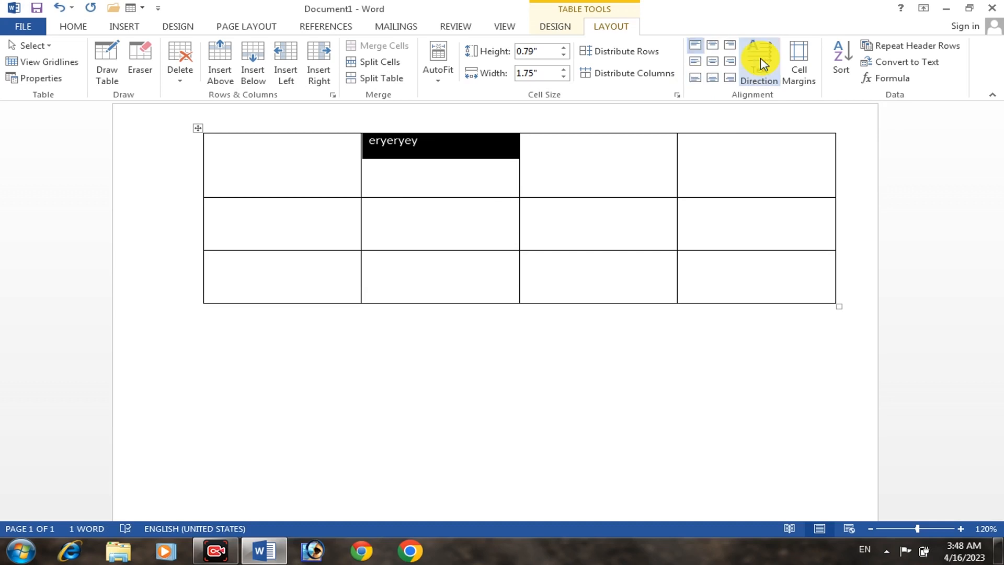
Set the table's default left and right cell margins to 0"
{"action": "left_click", "coordinate": [800, 58]}
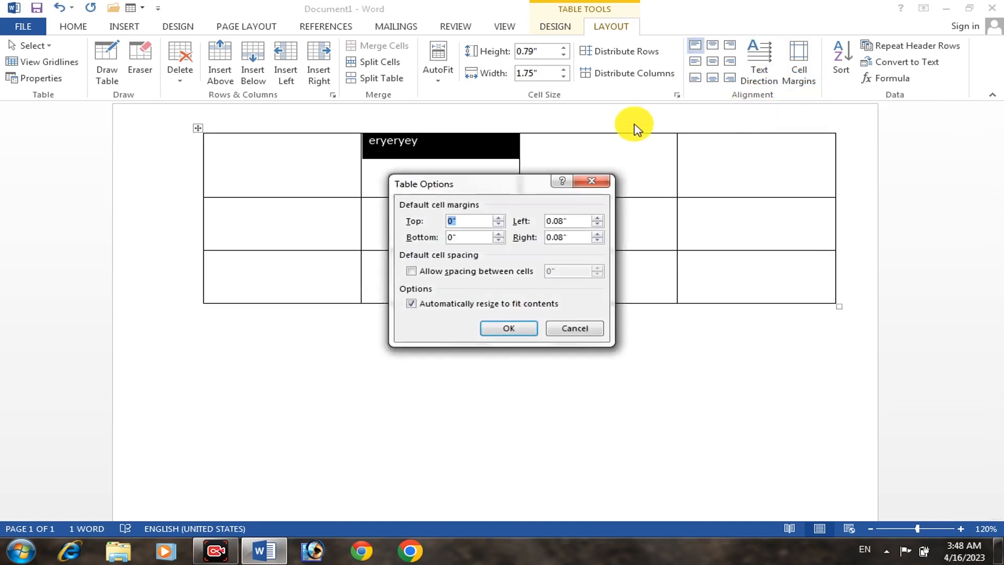
{"action": "left_click_drag", "start_coordinate": [442, 181], "coordinate": [396, 179]}
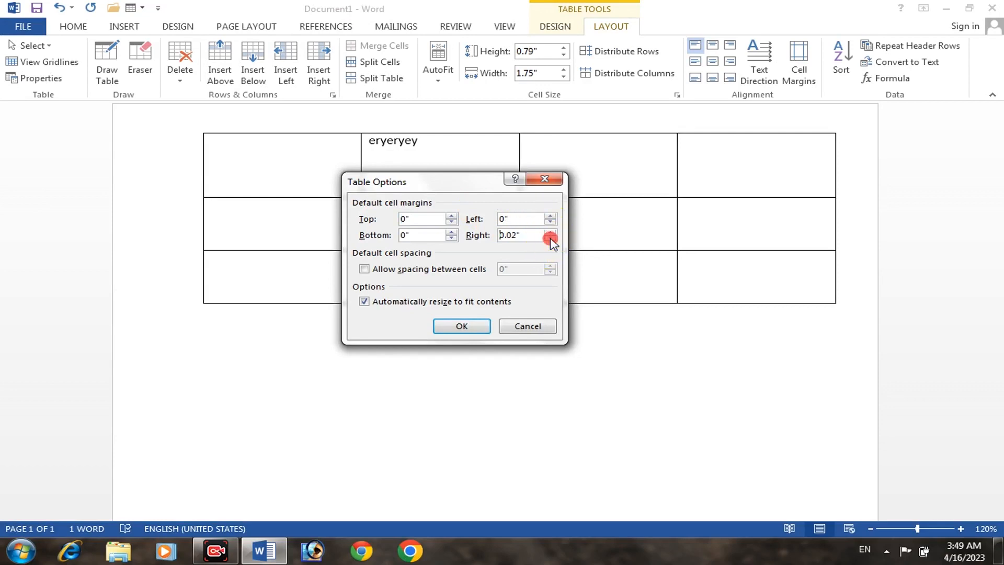
{"action": "left_click", "coordinate": [550, 239]}
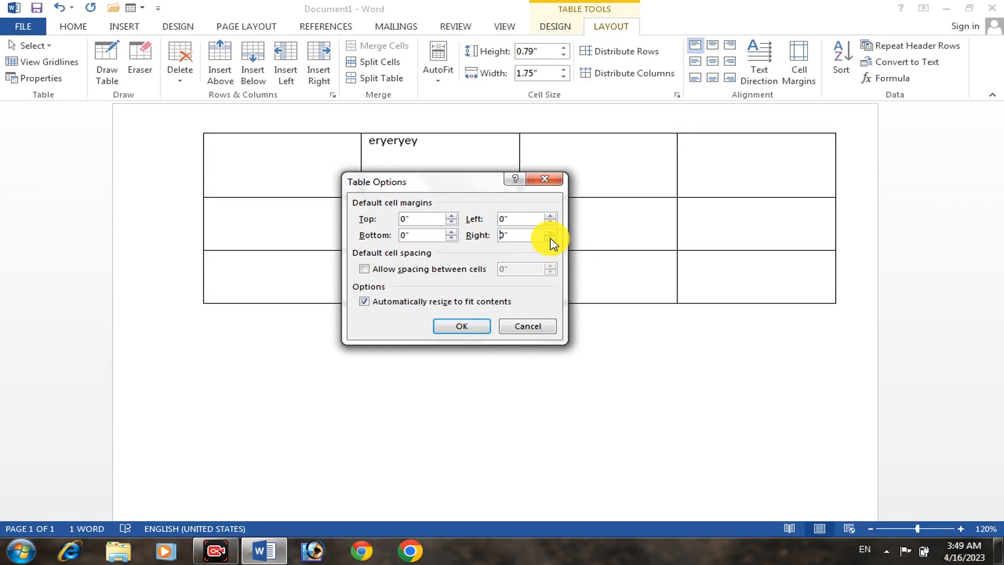
{"action": "left_click", "coordinate": [462, 326]}
Append eyeyeyeyeyeryeryery to the text in the second cell of the first row
{"action": "left_click", "coordinate": [403, 151]}
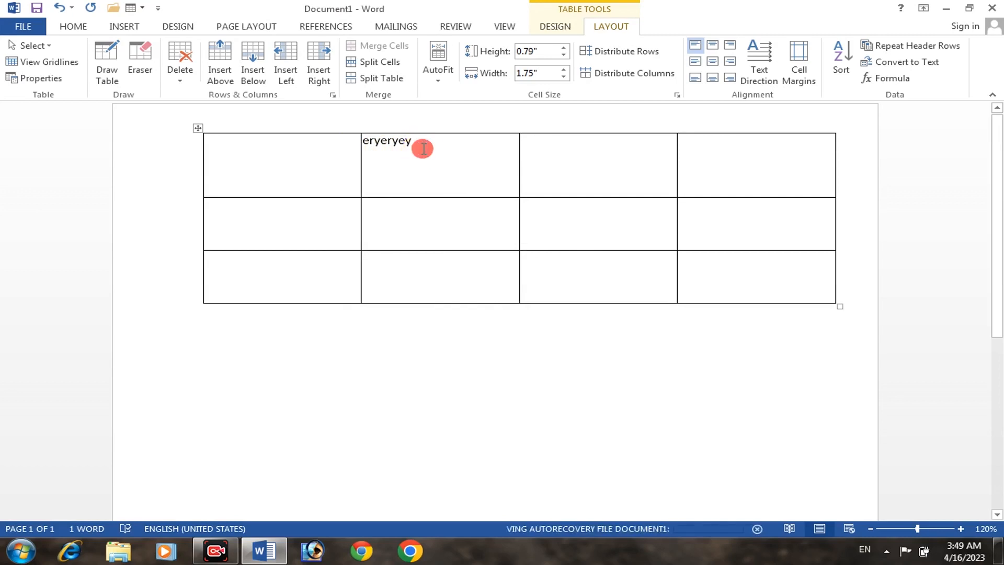
{"action": "type", "text": "ey"}
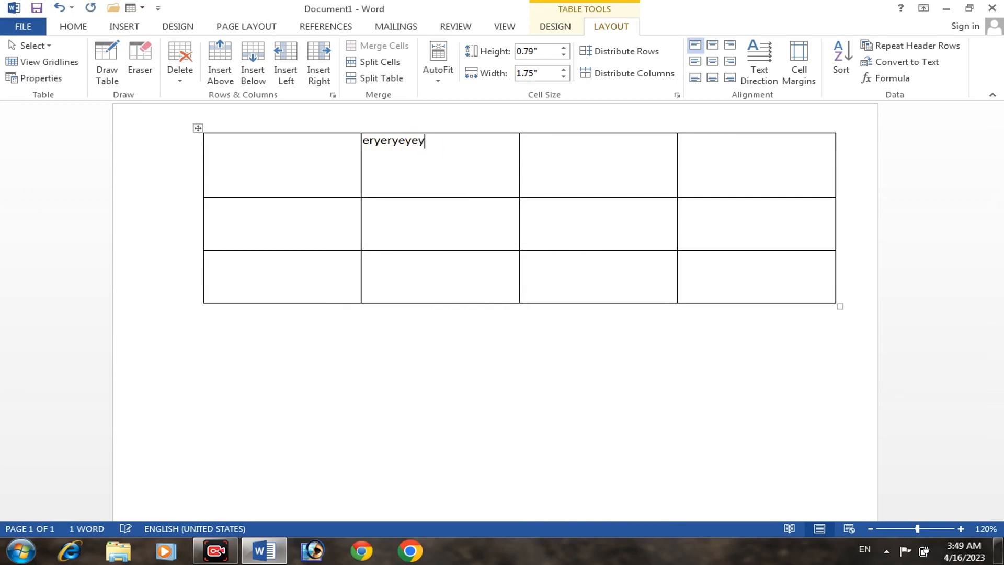
{"action": "type", "text": "eyeyeyeyeryery"}
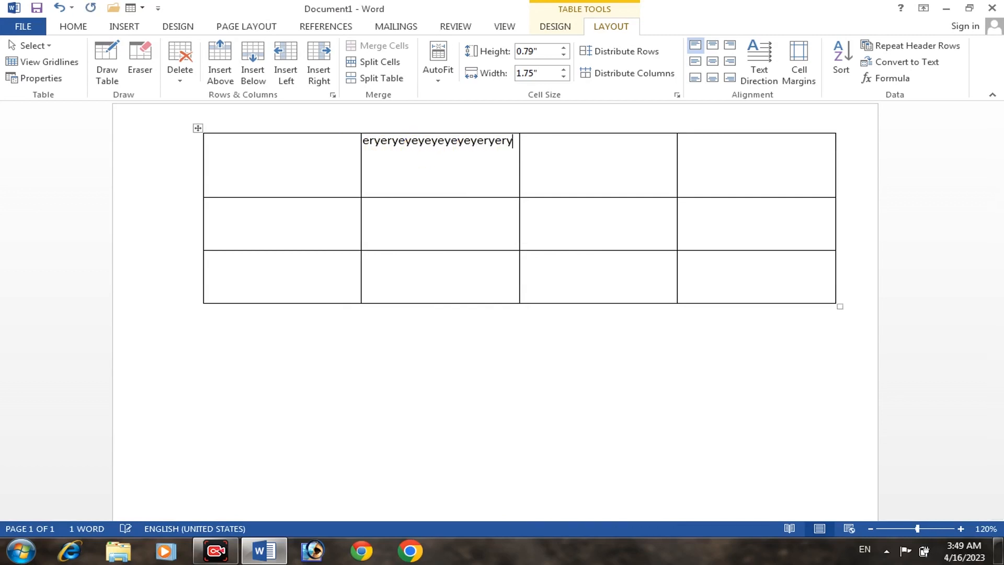
{"action": "type", "text": "ery"}
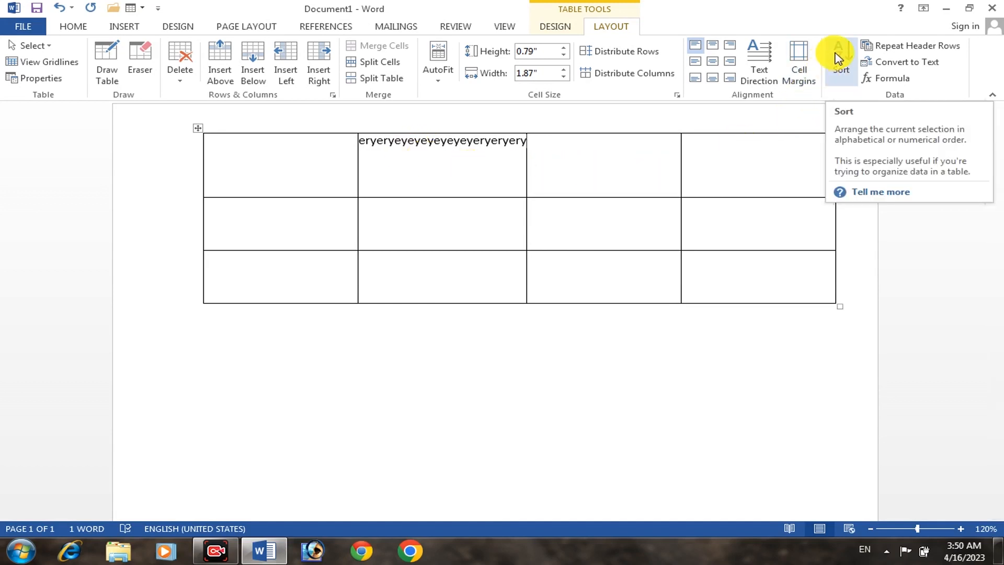
Sort the table by Column 1 as Text using Paragraphs in ascending order, with the header row option
{"action": "left_click", "coordinate": [838, 57]}
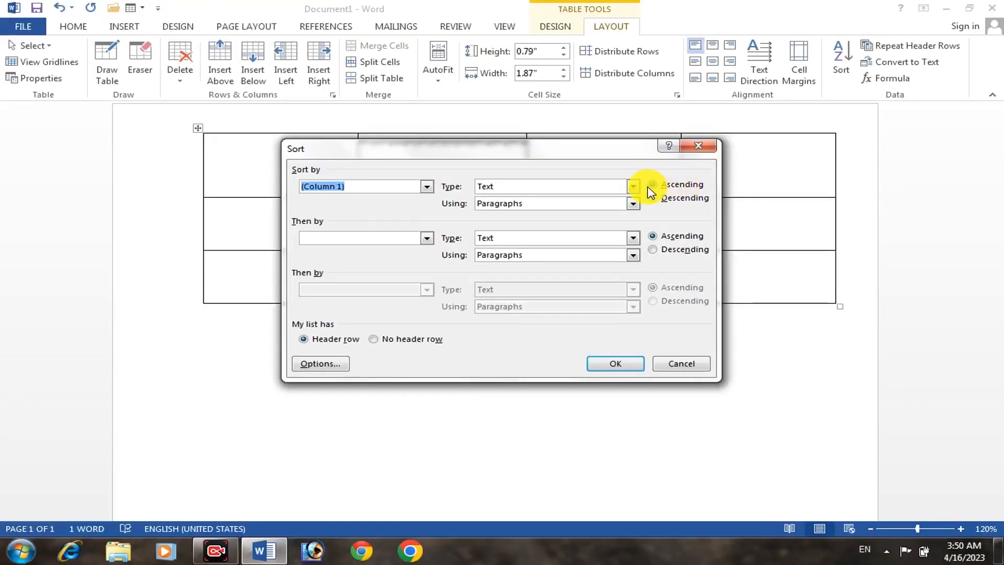
{"action": "left_click", "coordinate": [635, 186]}
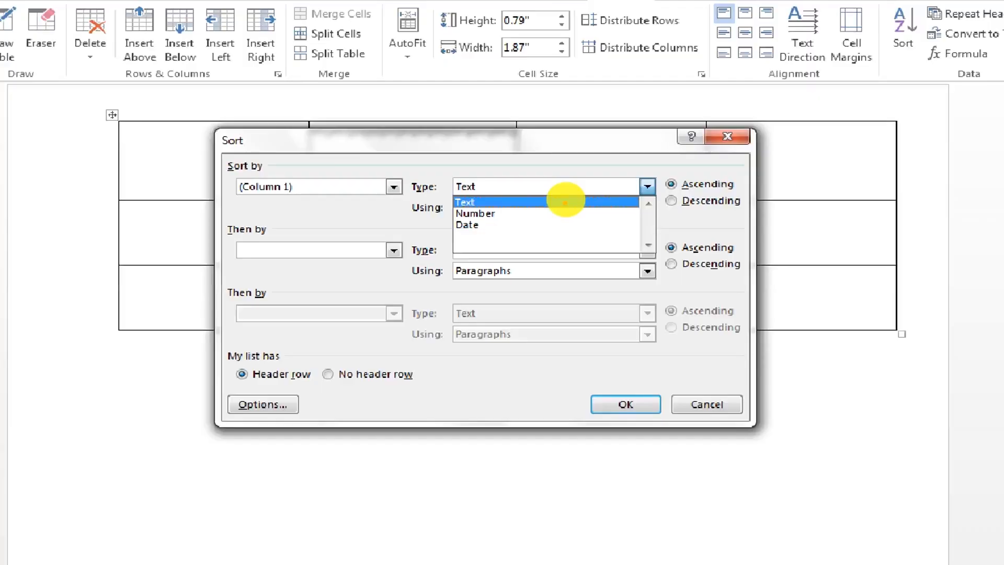
{"action": "left_click", "coordinate": [560, 225]}
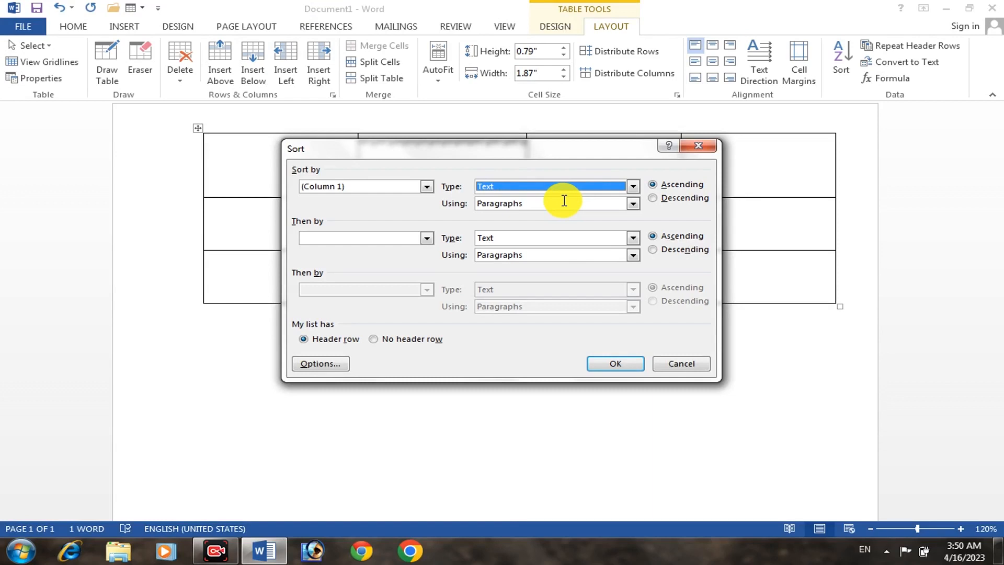
{"action": "left_click", "coordinate": [659, 199]}
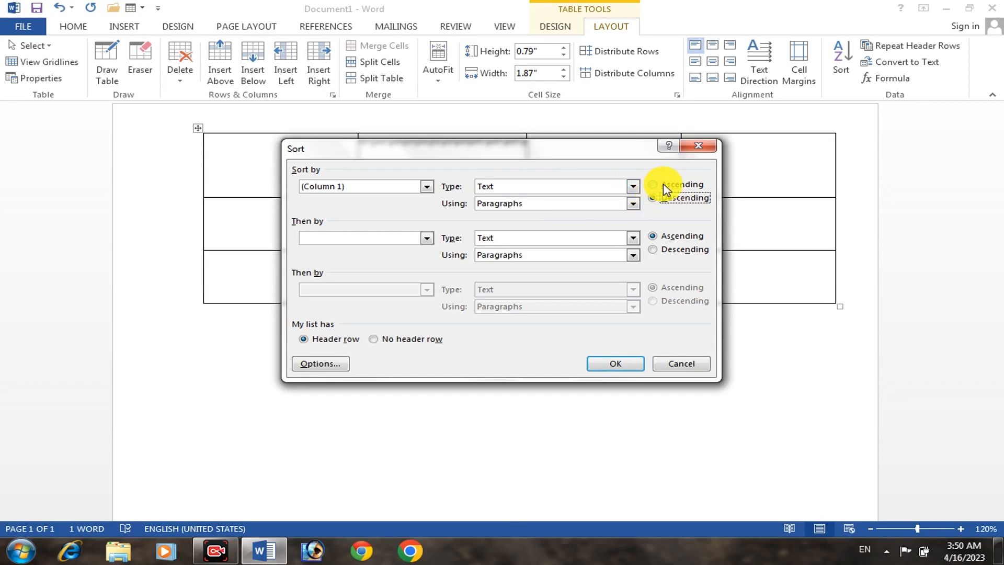
{"action": "left_click", "coordinate": [662, 188]}
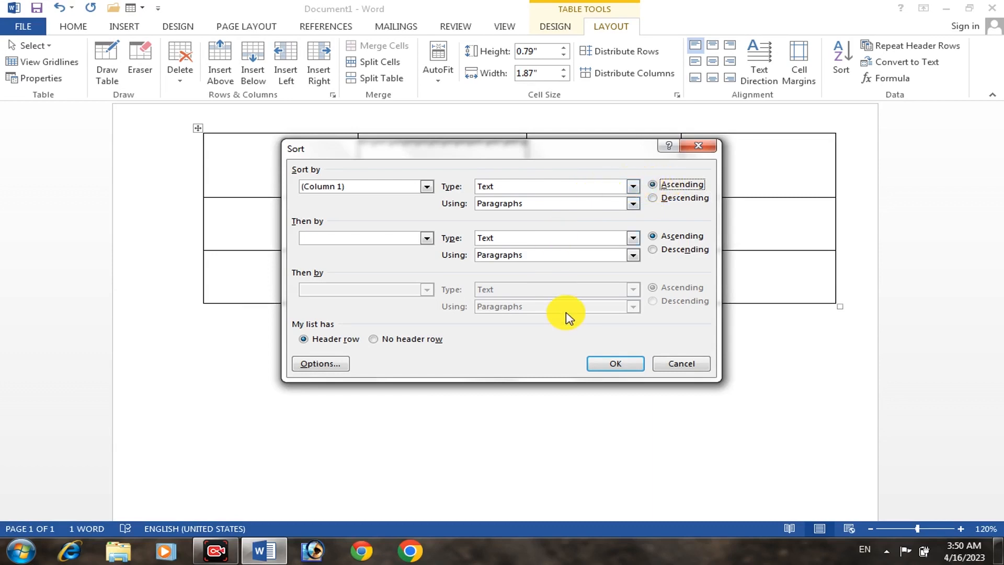
{"action": "left_click", "coordinate": [616, 363]}
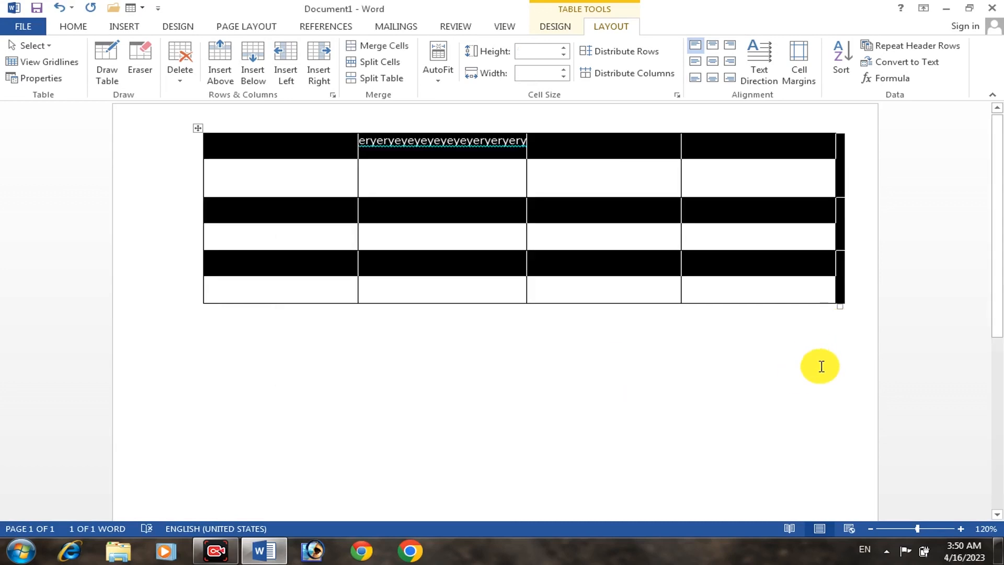